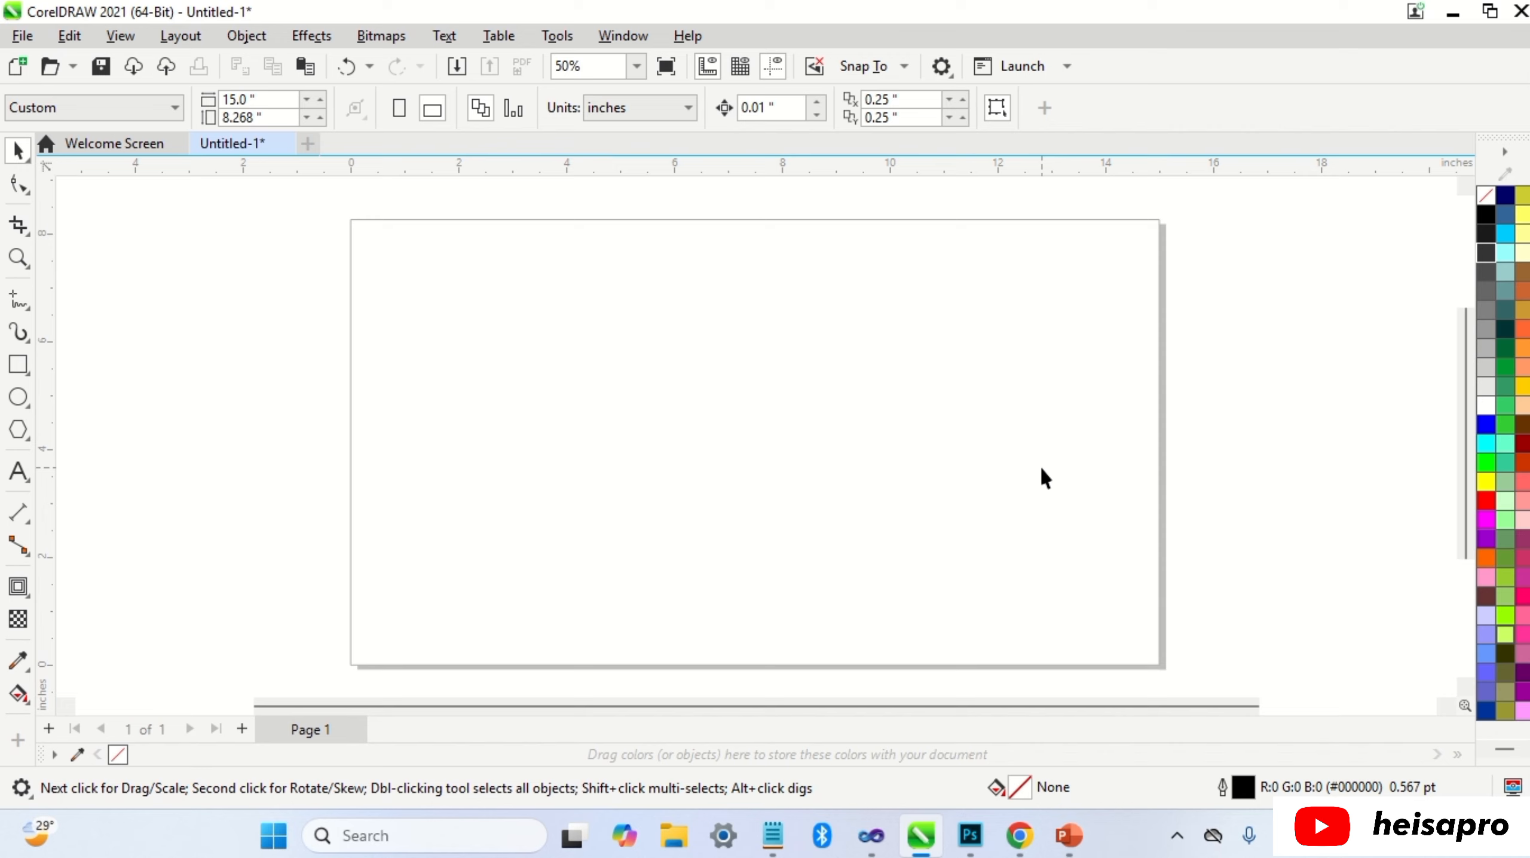
Draw a rectangle about 7.13 by 4.13 inches on the page and round its upper-left and lower-right corners to about 2.063 inches
{"action": "left_click", "coordinate": [18, 364]}
{"action": "mouse_move", "coordinate": [537, 319]}
{"action": "left_mouse_down"}
{"action": "mouse_move", "coordinate": [922, 542]}
{"action": "mouse_move", "coordinate": [810, 541]}
{"action": "left_mouse_up"}
{"action": "left_click", "coordinate": [18, 150]}
{"action": "left_click", "coordinate": [18, 184]}
{"action": "left_click", "coordinate": [537, 319]}
{"action": "left_click", "coordinate": [18, 150]}
Fill the shape with red (#FF0000) and remove its outline
{"action": "left_click", "coordinate": [1485, 499]}
{"action": "right_click", "coordinate": [1486, 195]}
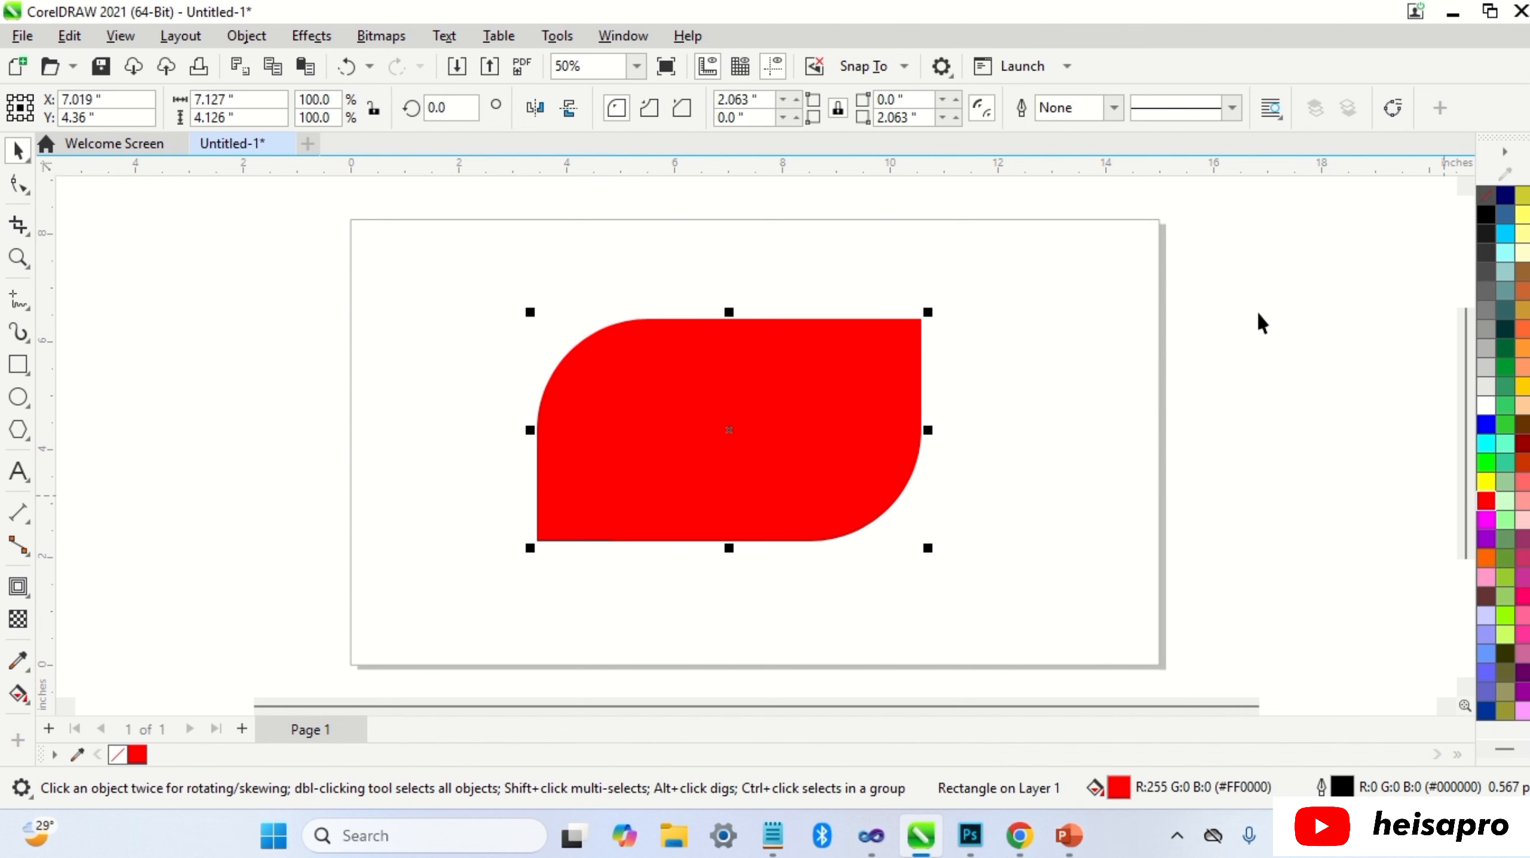
{"action": "left_click", "coordinate": [986, 361]}
Convert the red shape to a 300 dpi RGB Color (24-bit) bitmap with anti-aliasing and a transparent background
{"action": "left_click", "coordinate": [872, 367]}
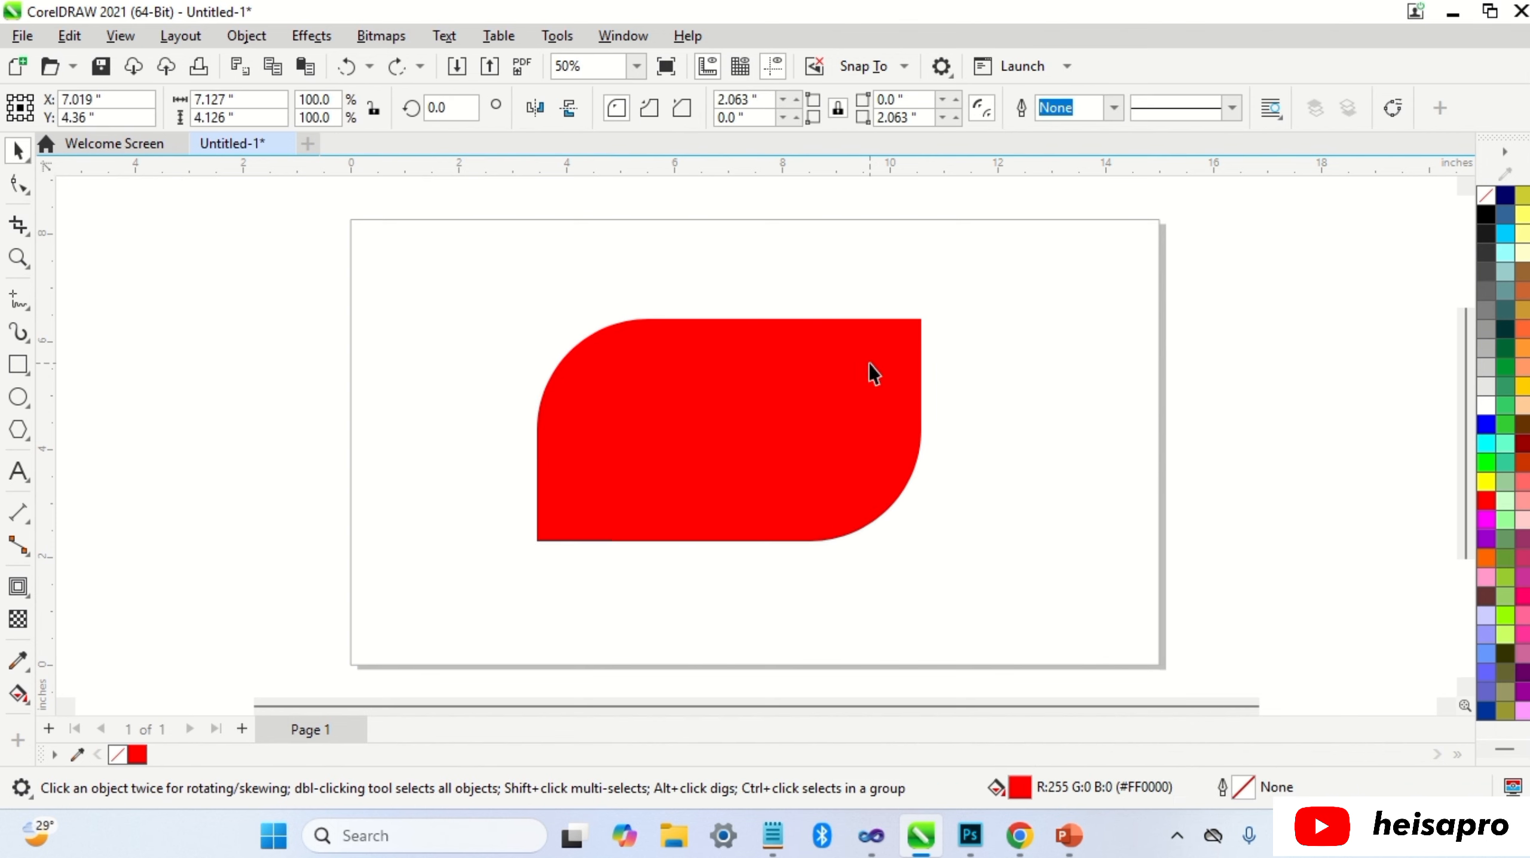
{"action": "left_click", "coordinate": [384, 36]}
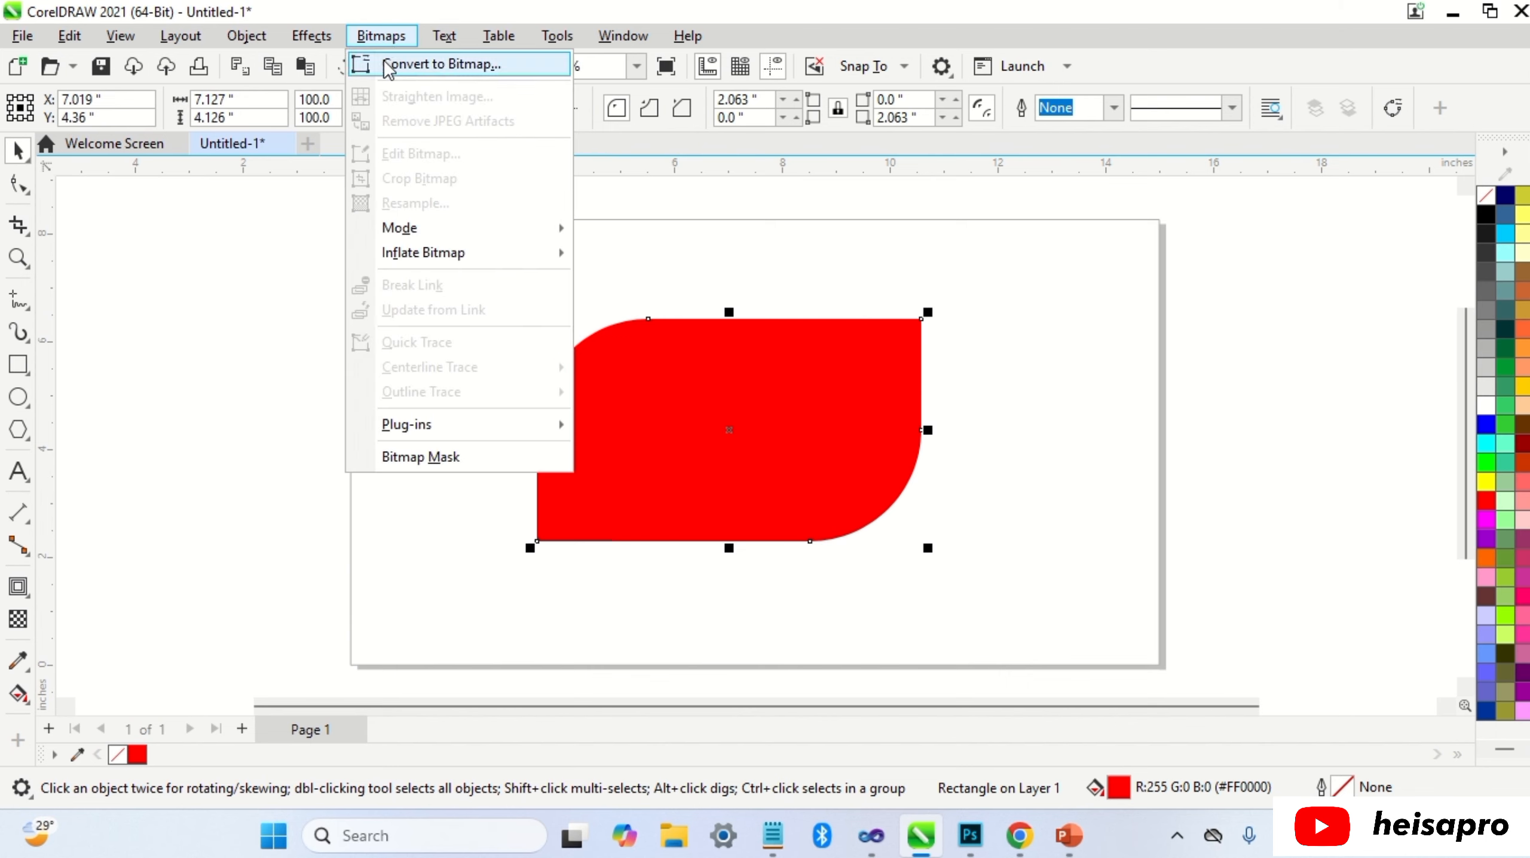
{"action": "left_click", "coordinate": [385, 65]}
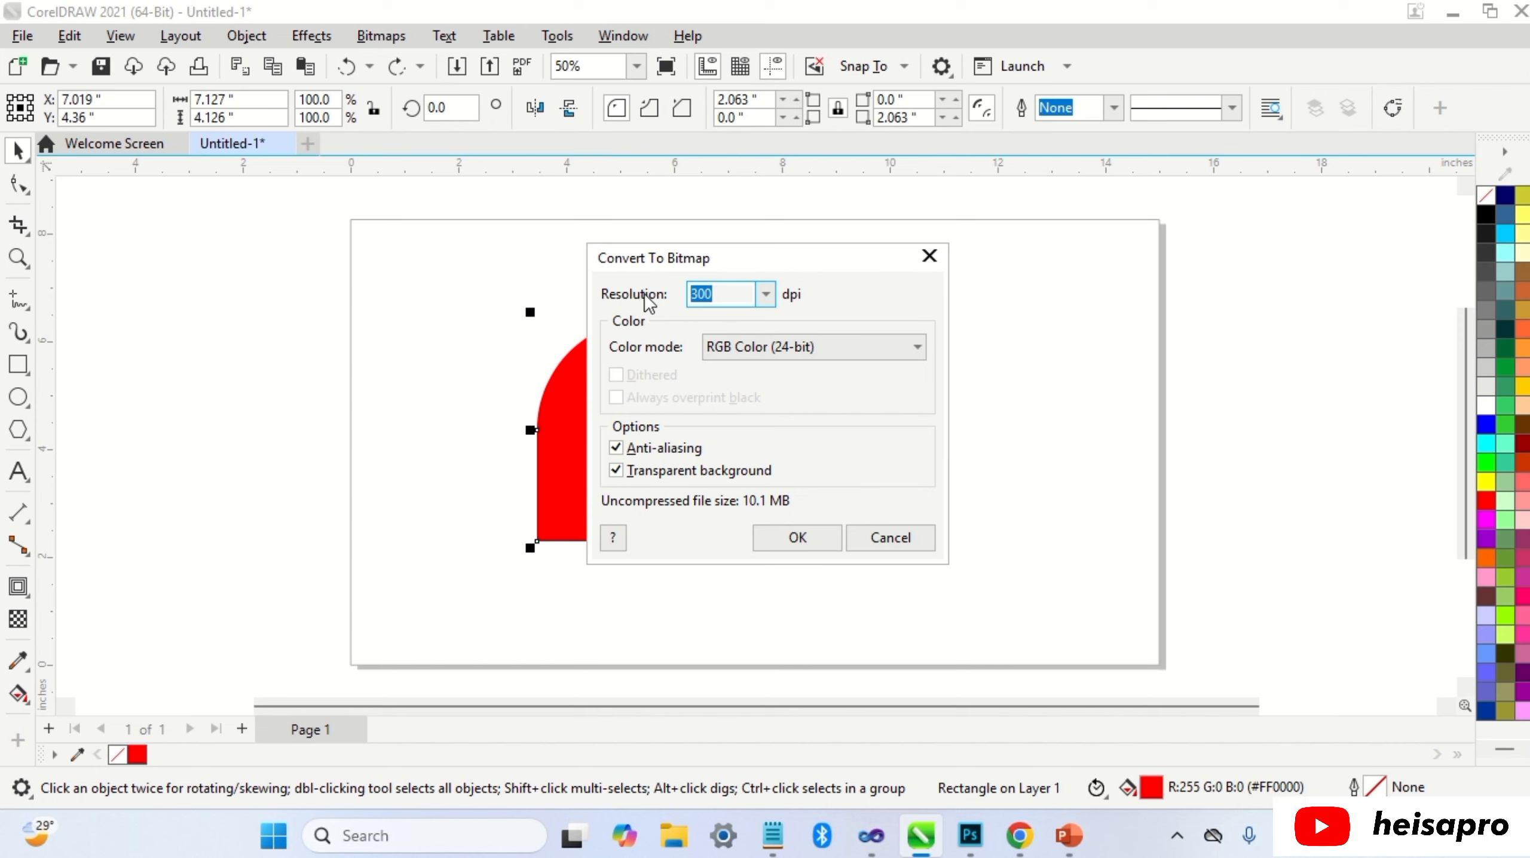
{"action": "left_click", "coordinate": [750, 354]}
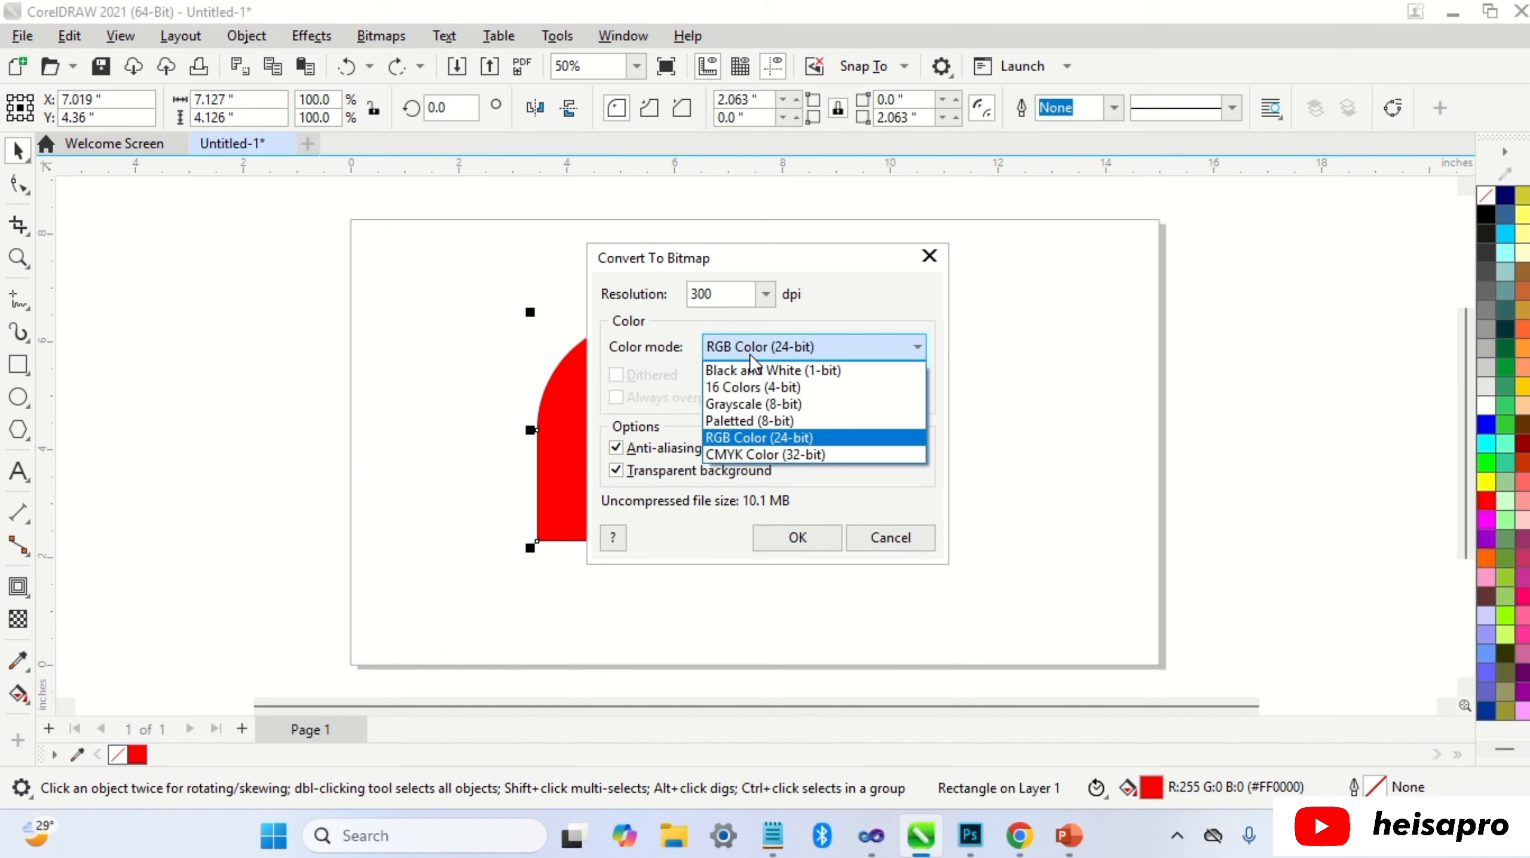
{"action": "left_click", "coordinate": [742, 436]}
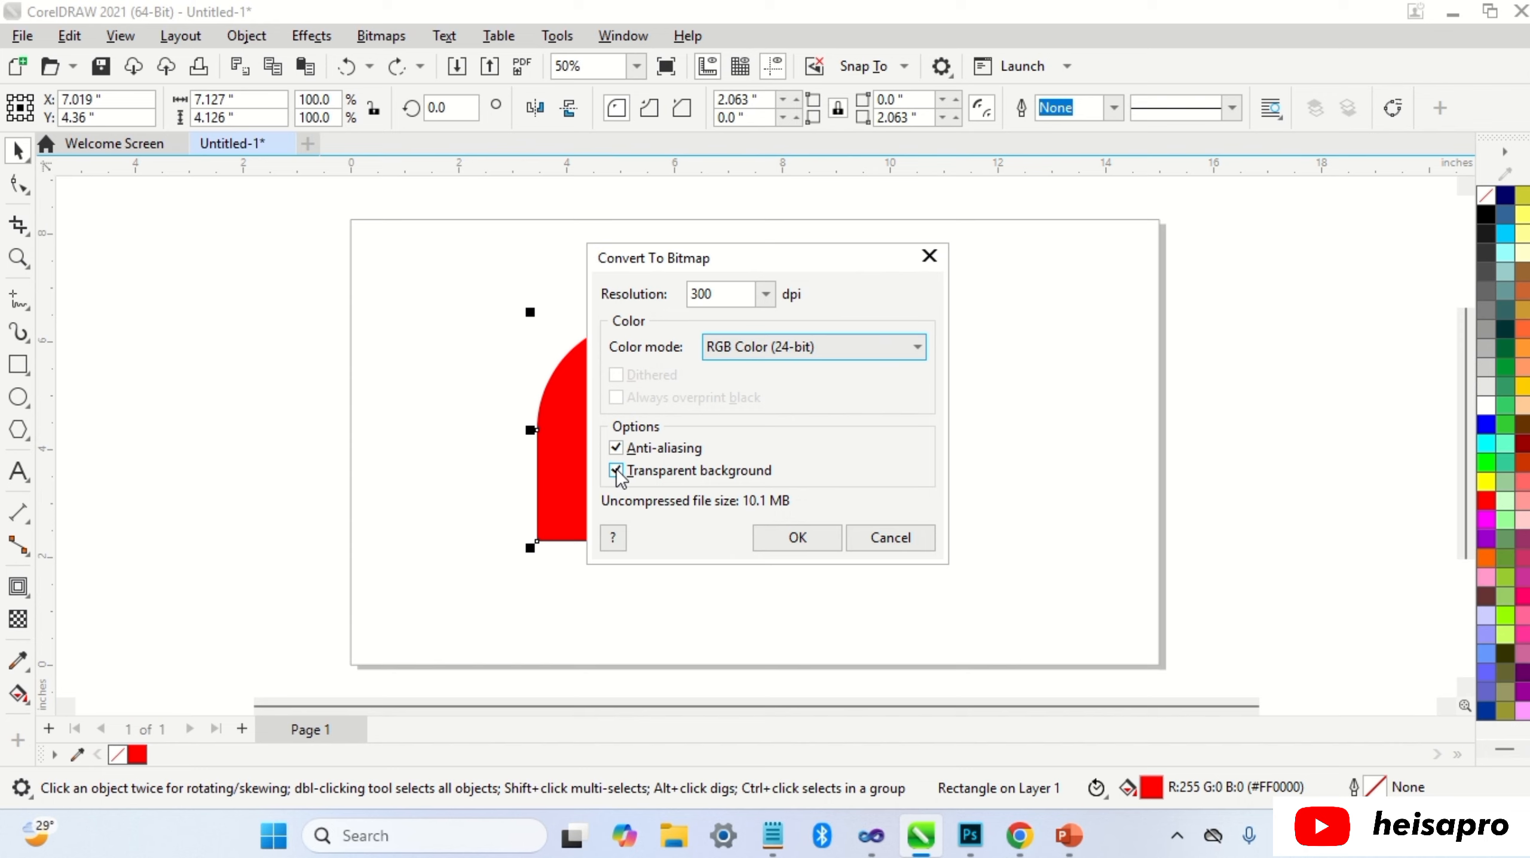
{"action": "left_click", "coordinate": [796, 537]}
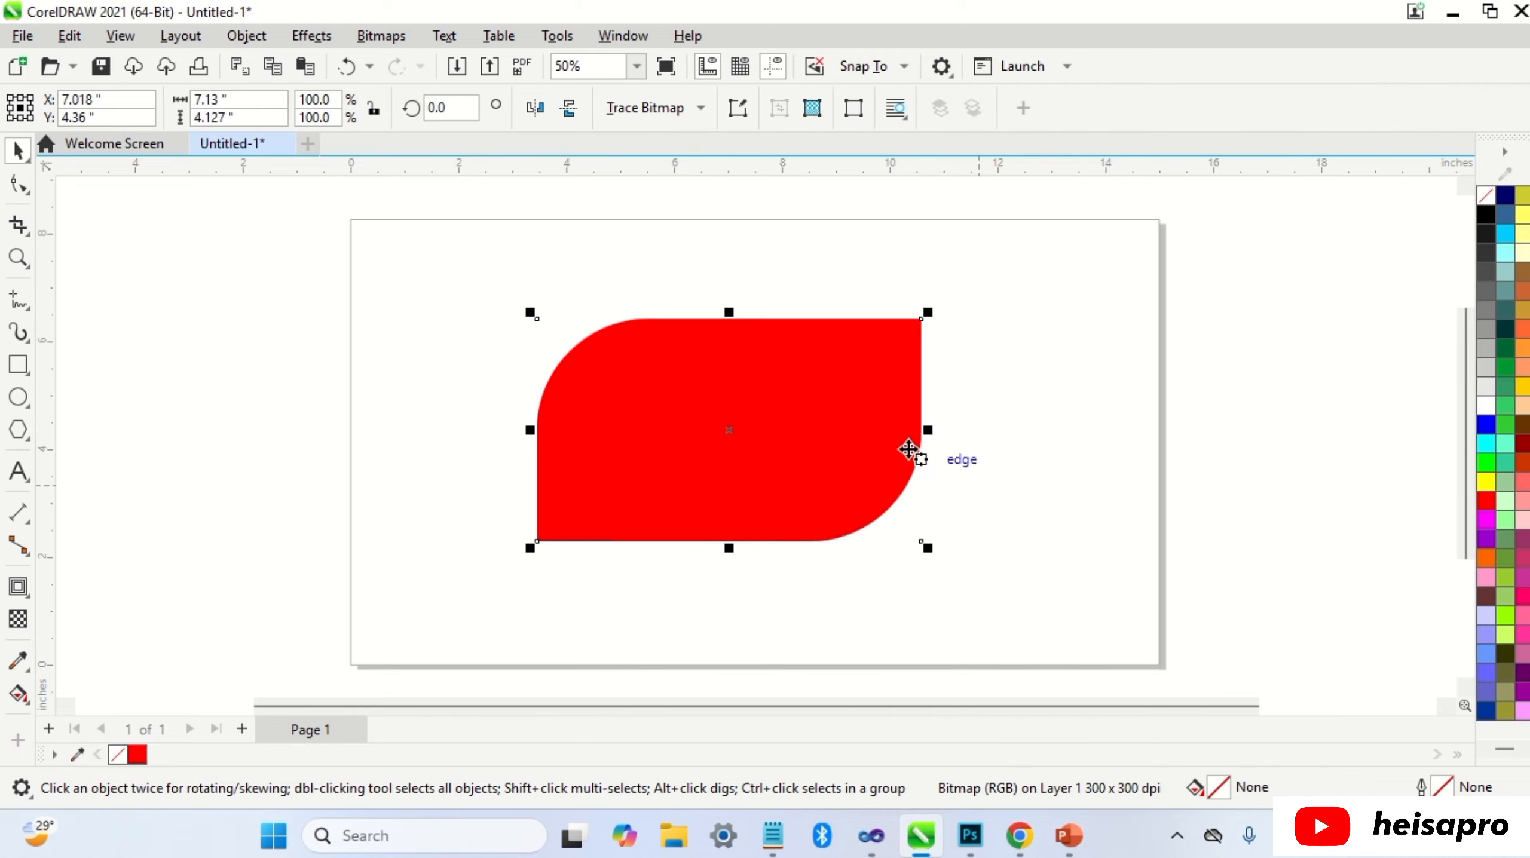
{"action": "left_click_drag", "start_coordinate": [889, 438], "coordinate": [942, 454]}
{"action": "key", "text": "ctrl+z"}
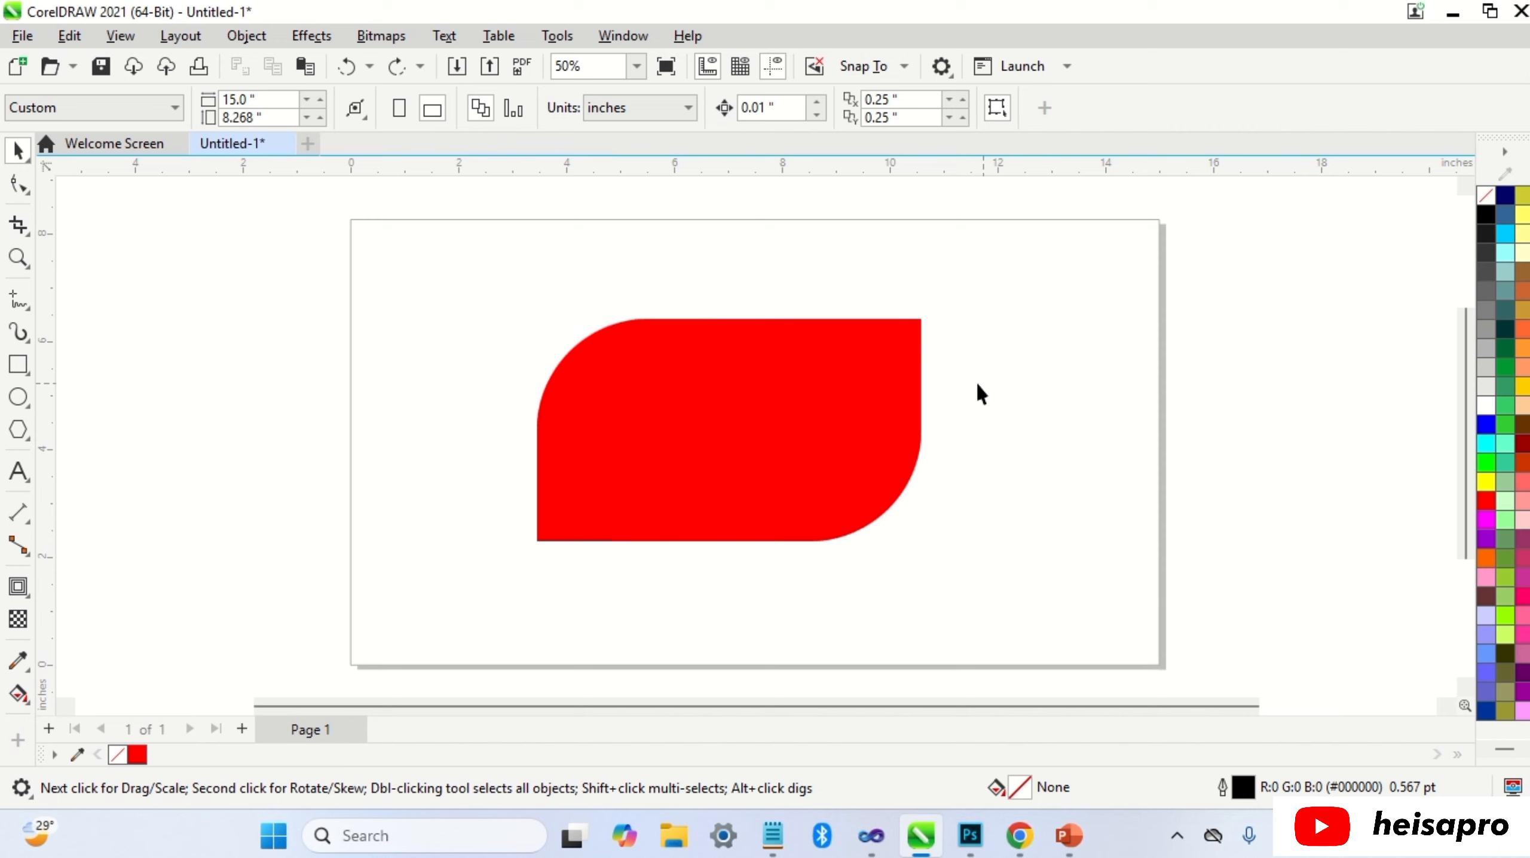
Try to convert the red bitmap to Grayscale (8-bit) at 300 dpi with the Dithered option on
{"action": "left_click", "coordinate": [861, 397]}
{"action": "left_click", "coordinate": [380, 34]}
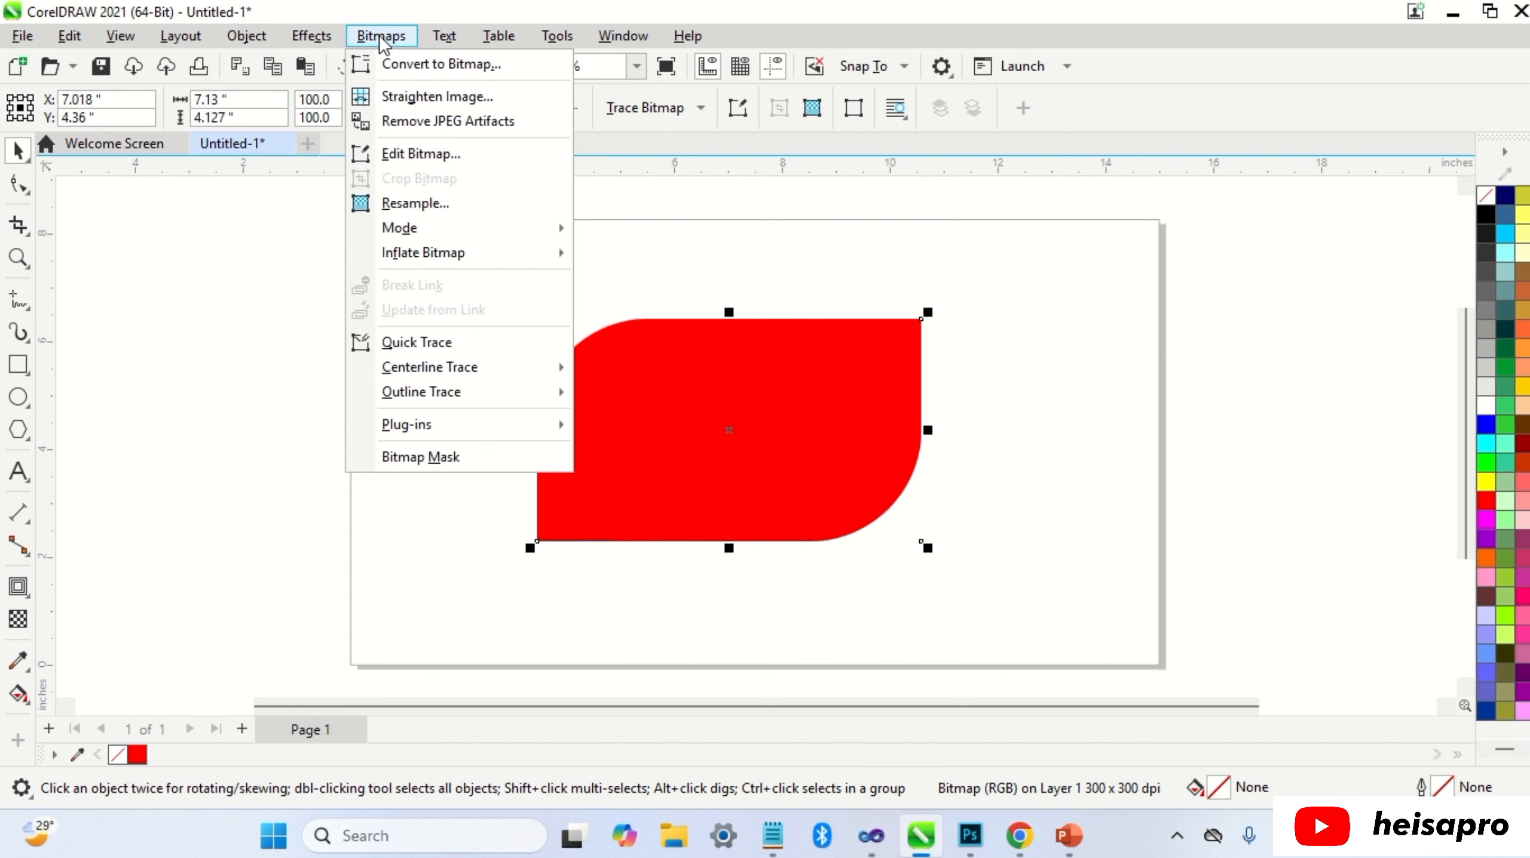
{"action": "left_click", "coordinate": [399, 64]}
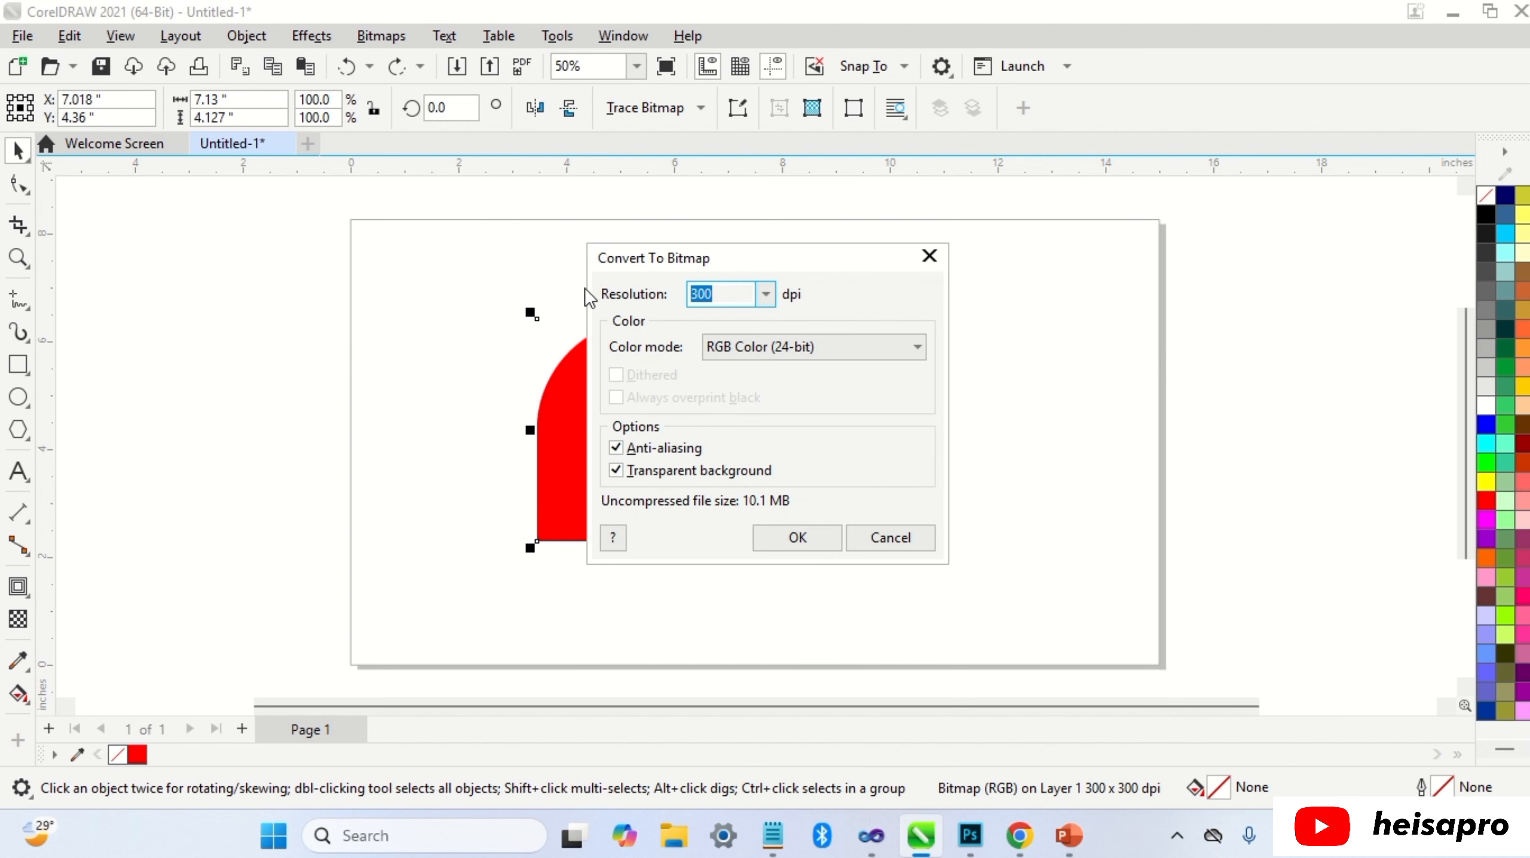
{"action": "left_click", "coordinate": [765, 351]}
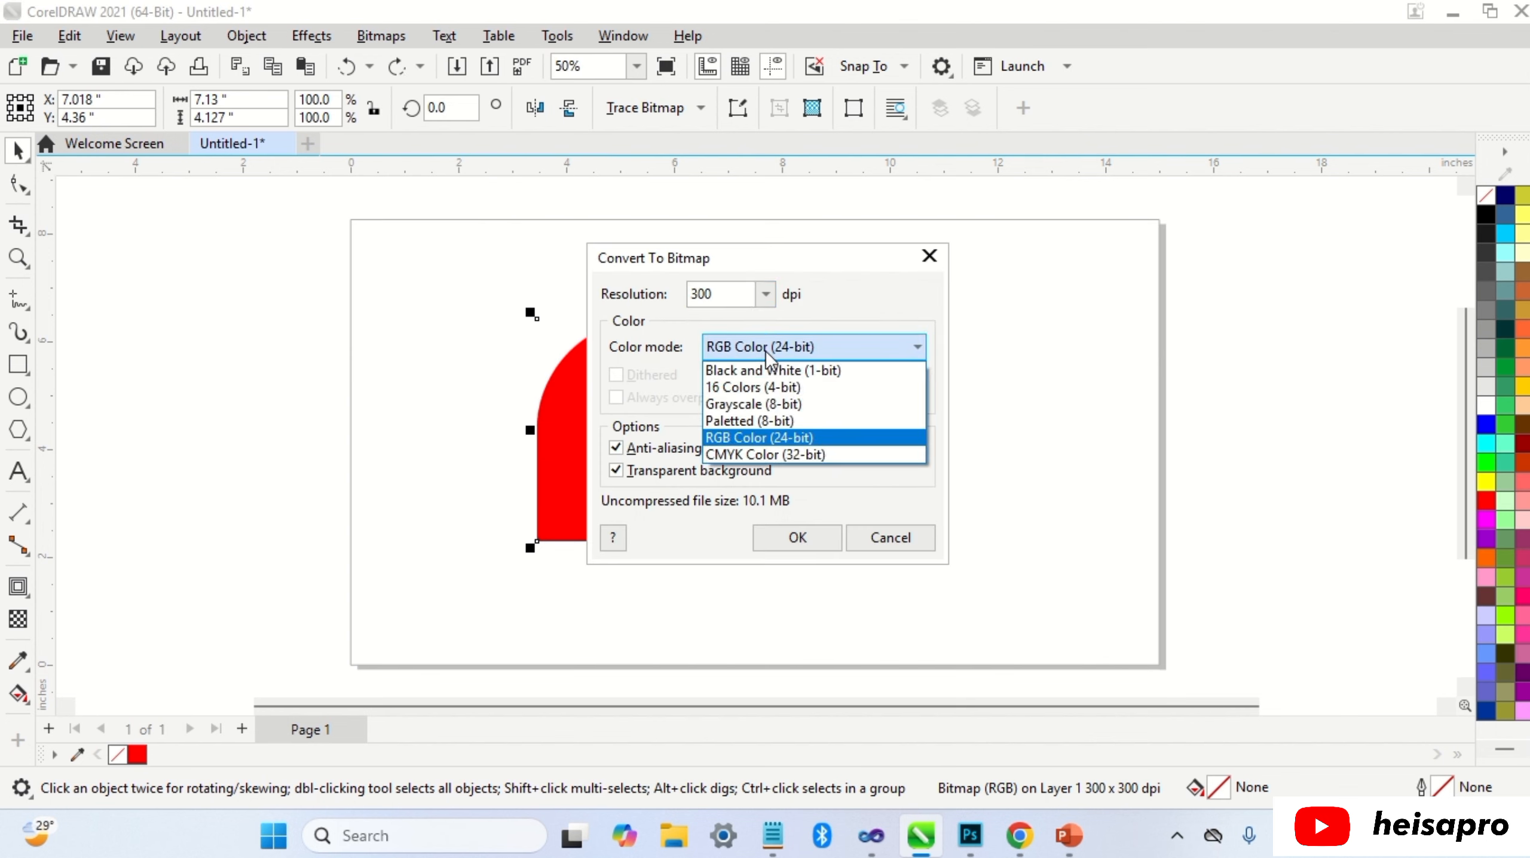
{"action": "left_click", "coordinate": [767, 401]}
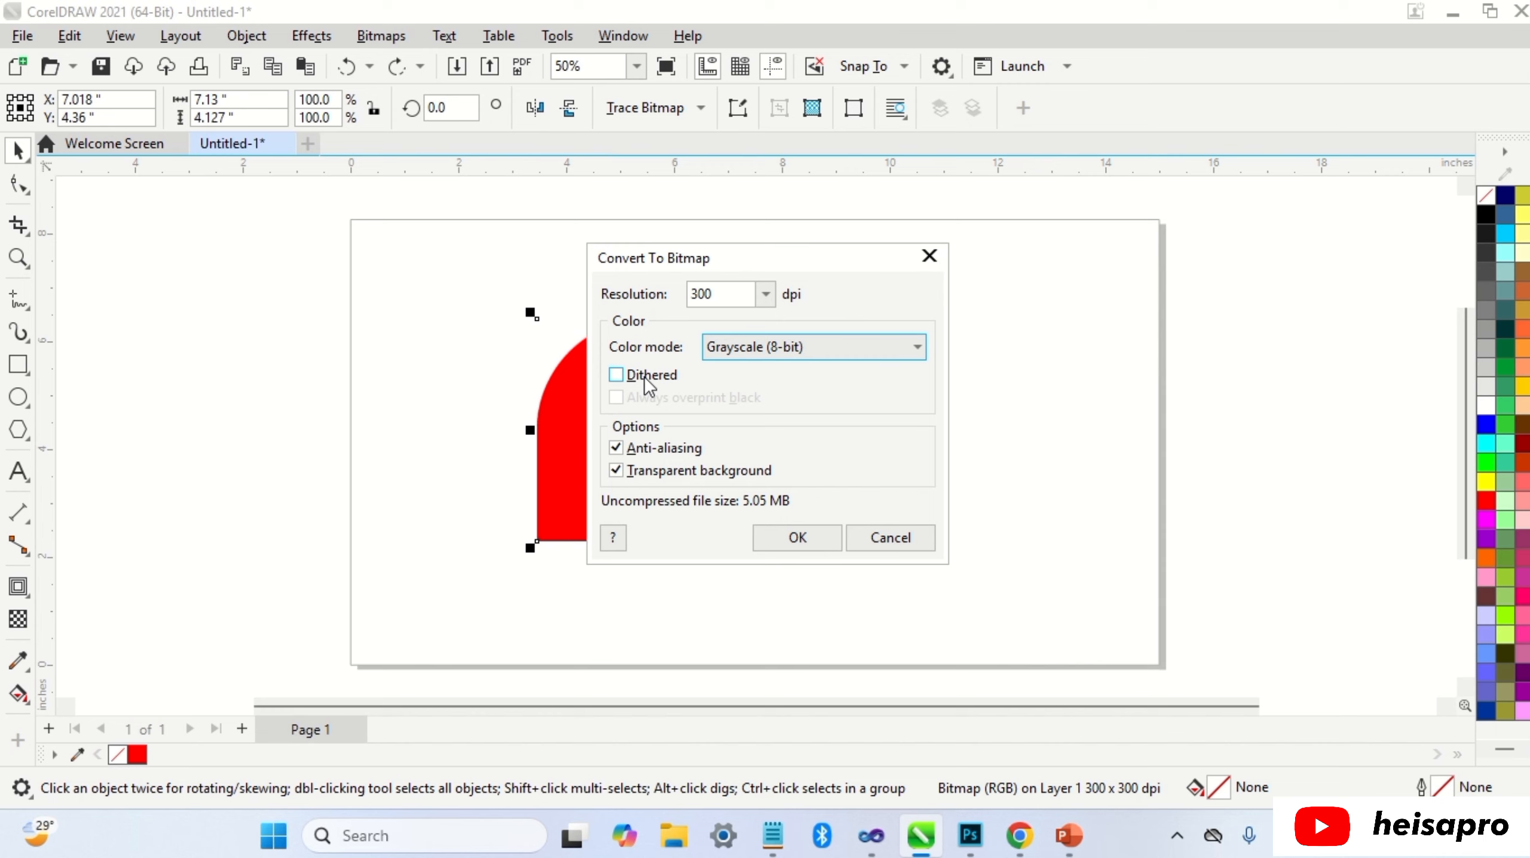
{"action": "left_click", "coordinate": [623, 376]}
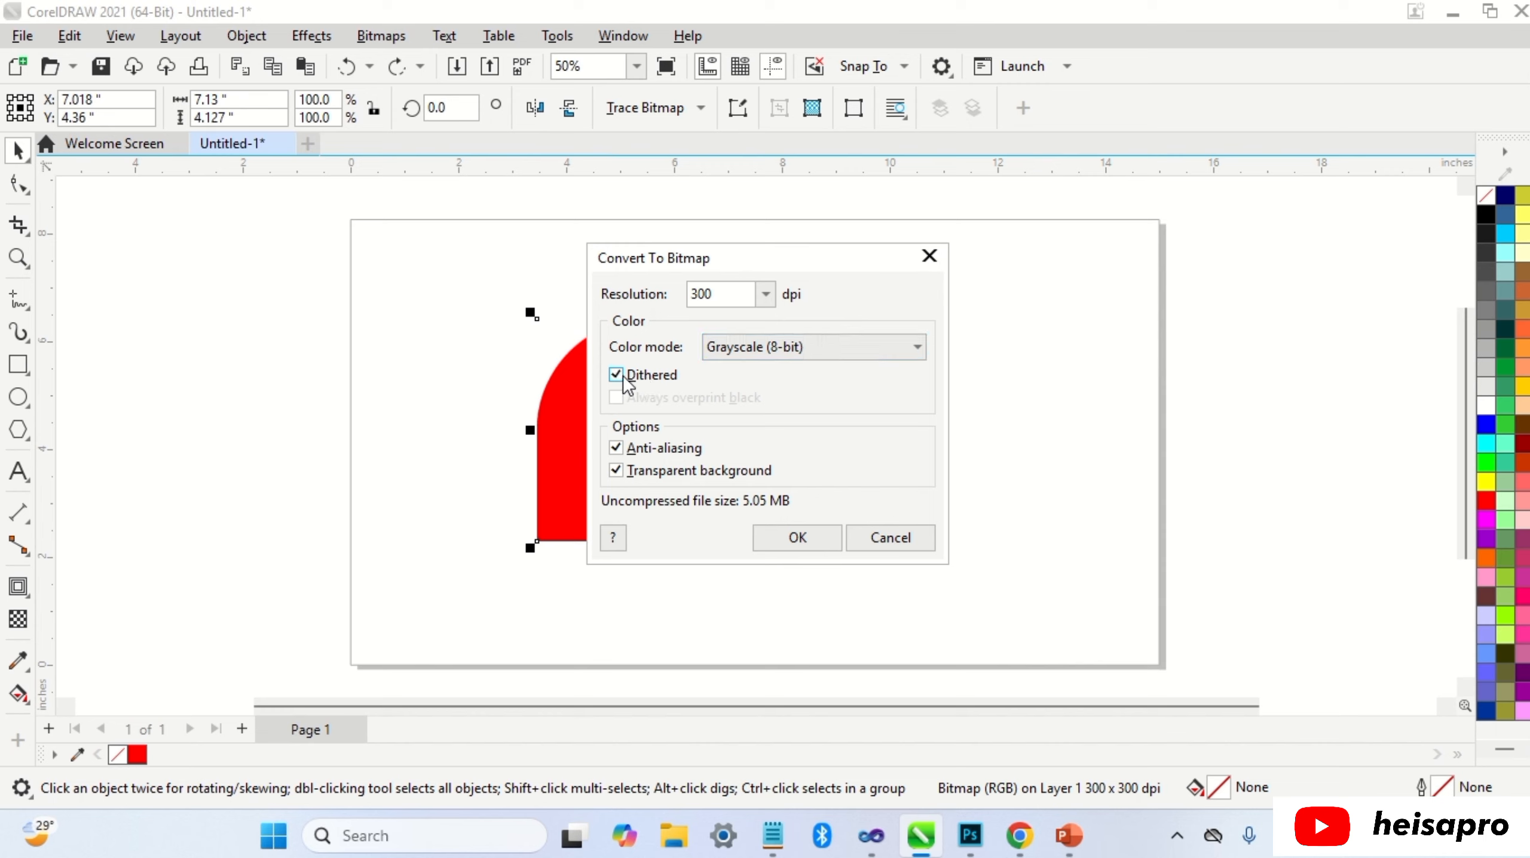
{"action": "left_click", "coordinate": [795, 538]}
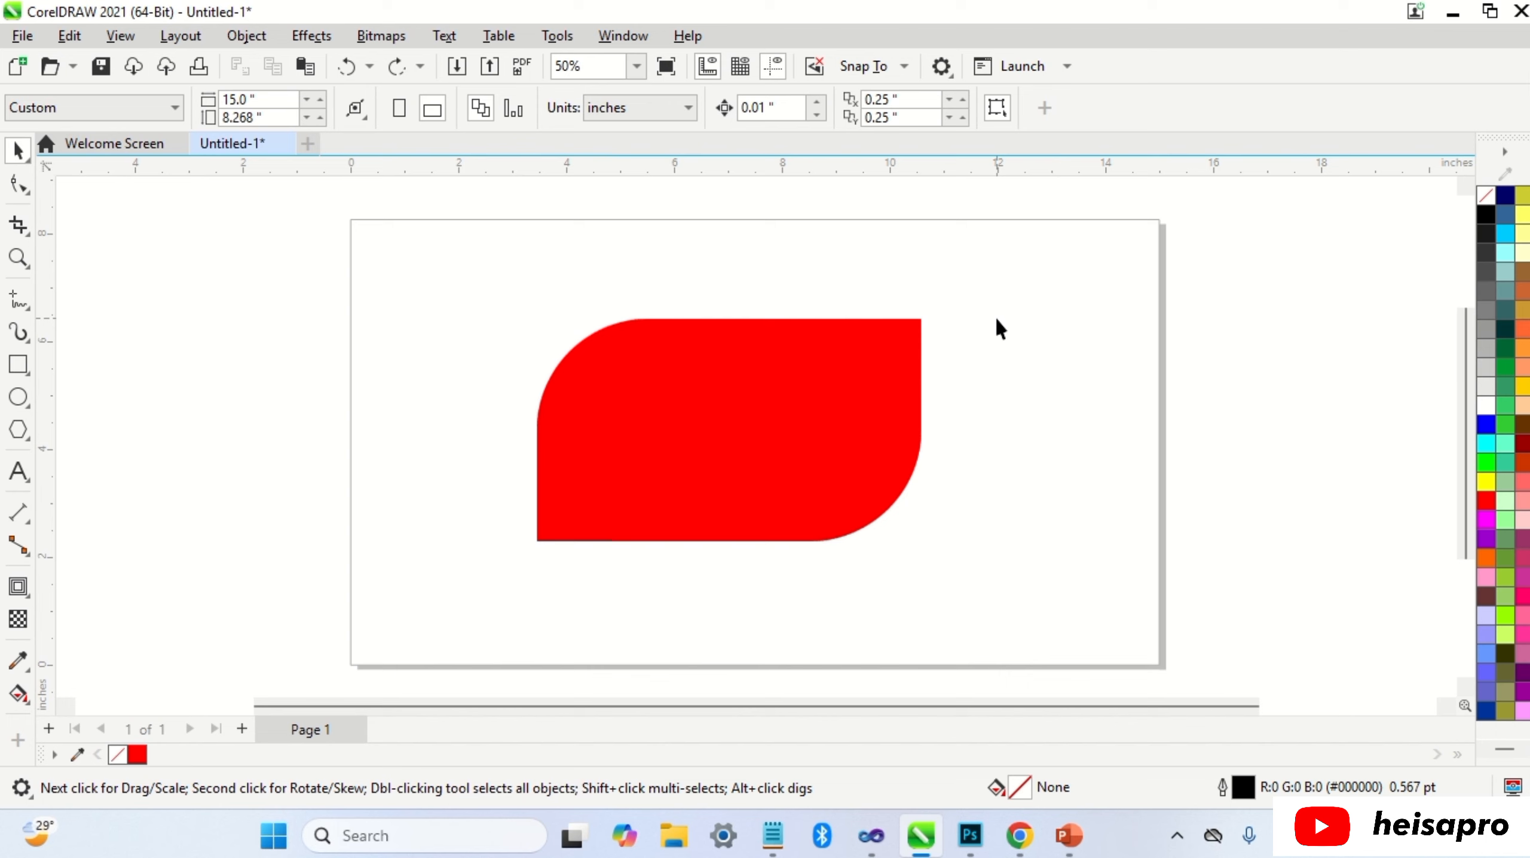
Vectorize the red bitmap with Quick Trace and place the traced curve and the original bitmap side by side on the page
{"action": "left_click", "coordinate": [876, 372]}
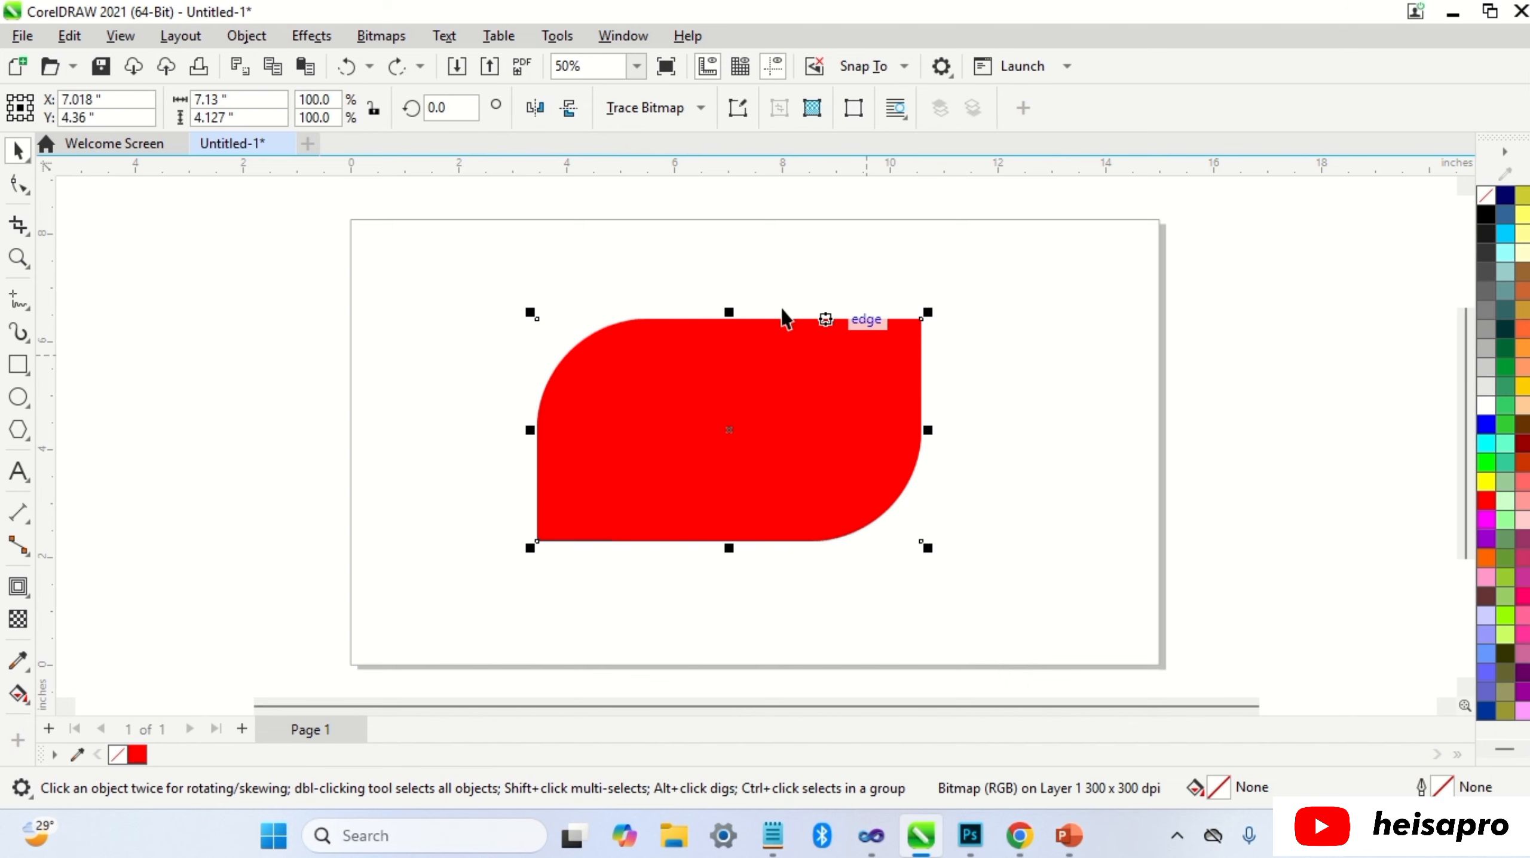
{"action": "left_click", "coordinate": [370, 42]}
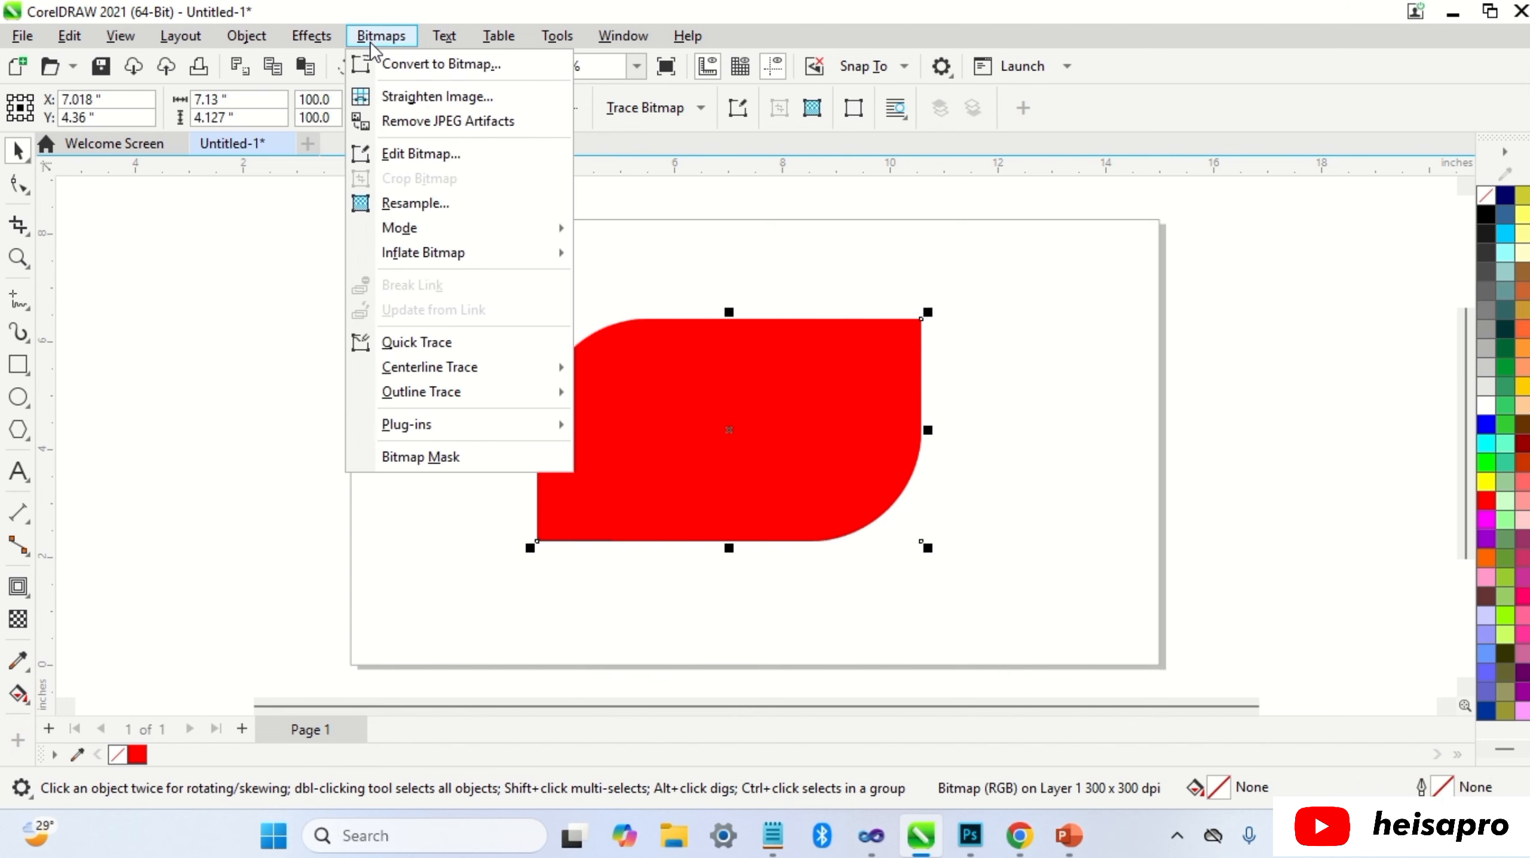
{"action": "left_click", "coordinate": [473, 345]}
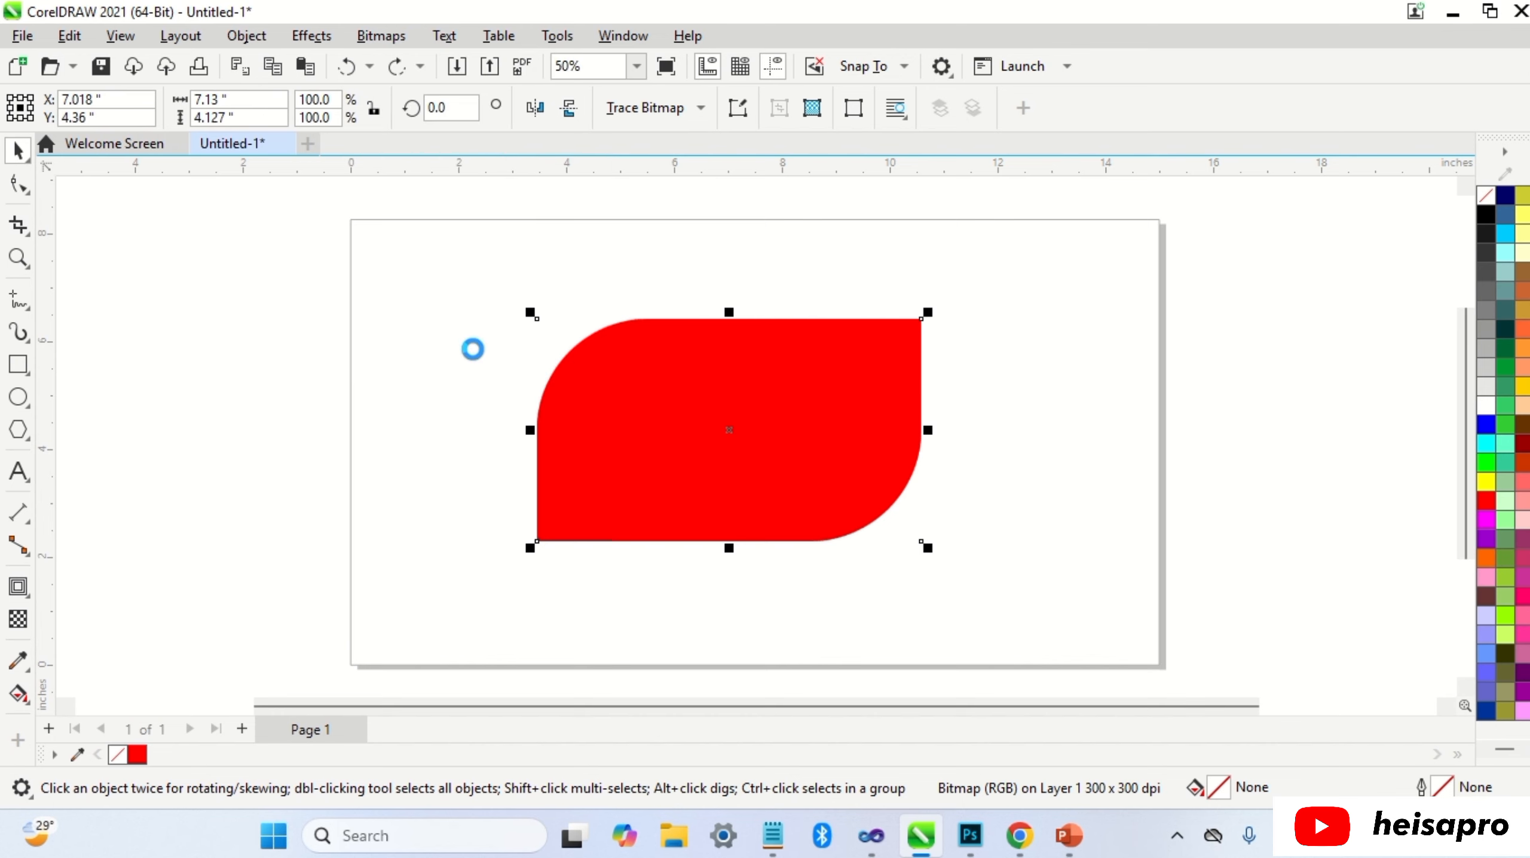
{"action": "left_click_drag", "start_coordinate": [799, 417], "coordinate": [471, 428]}
{"action": "left_click_drag", "start_coordinate": [653, 417], "coordinate": [868, 427]}
{"action": "left_click_drag", "start_coordinate": [477, 452], "coordinate": [672, 449]}
{"action": "left_click", "coordinate": [845, 308]}
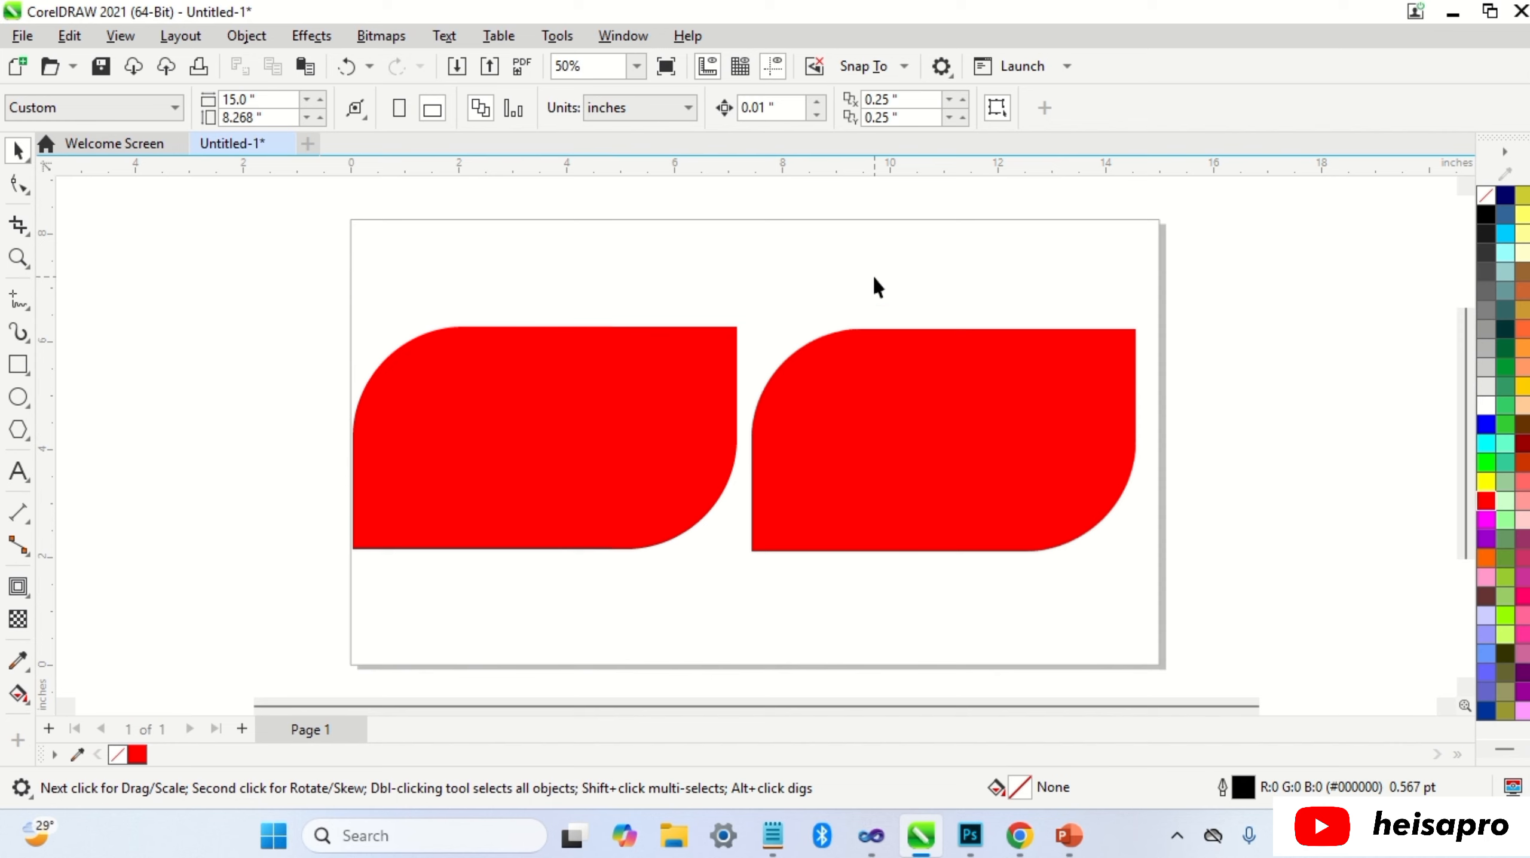
Recolor the traced curve with a blue (#0000FF) fill and a cyan (#00FFFF) outline
{"action": "left_click", "coordinate": [719, 345]}
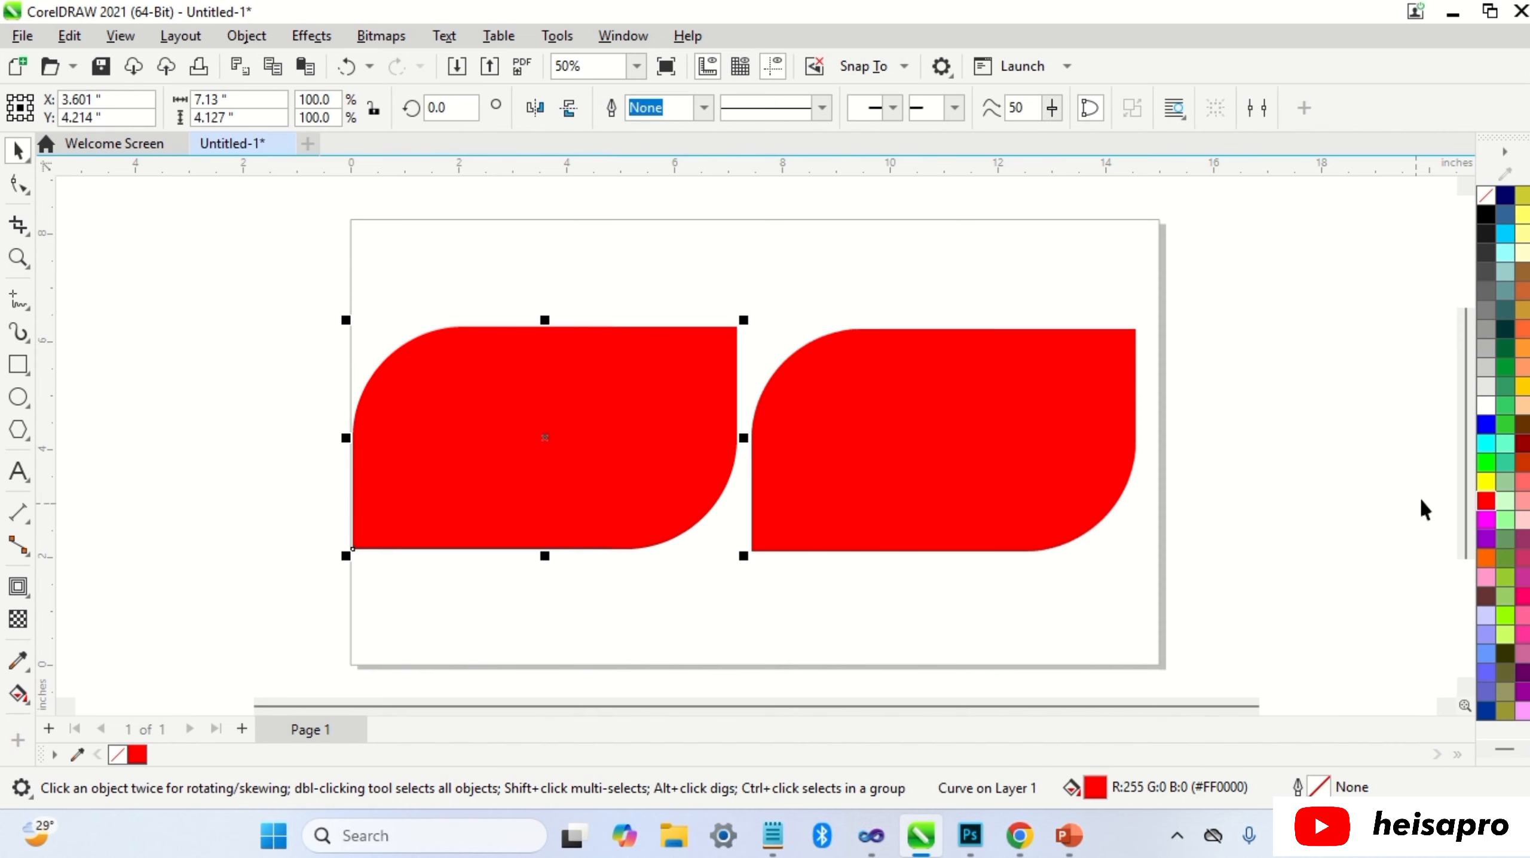
{"action": "left_click", "coordinate": [1487, 425]}
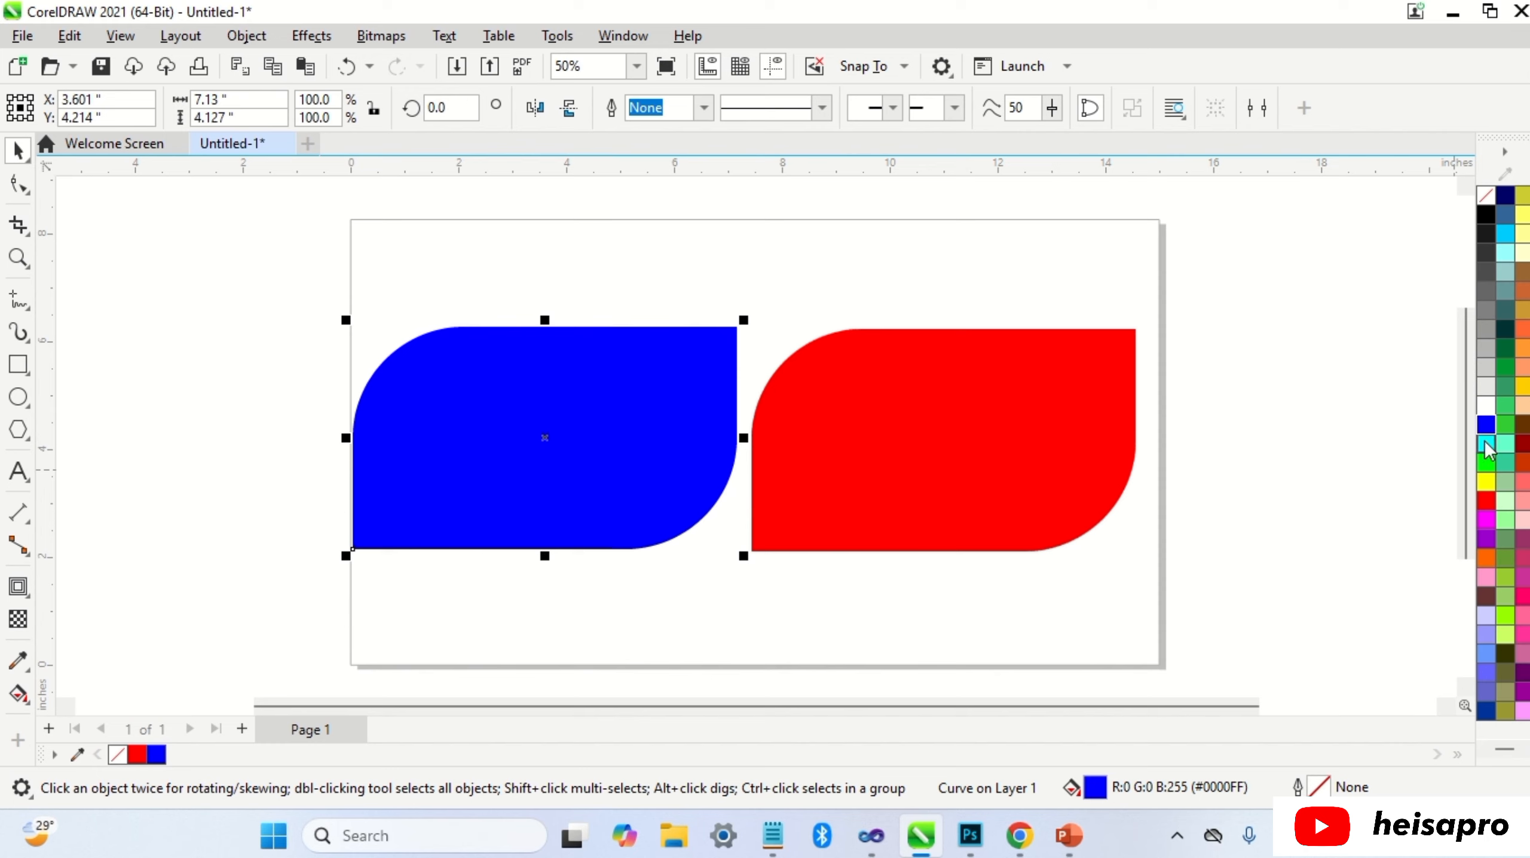
{"action": "right_click", "coordinate": [1487, 444]}
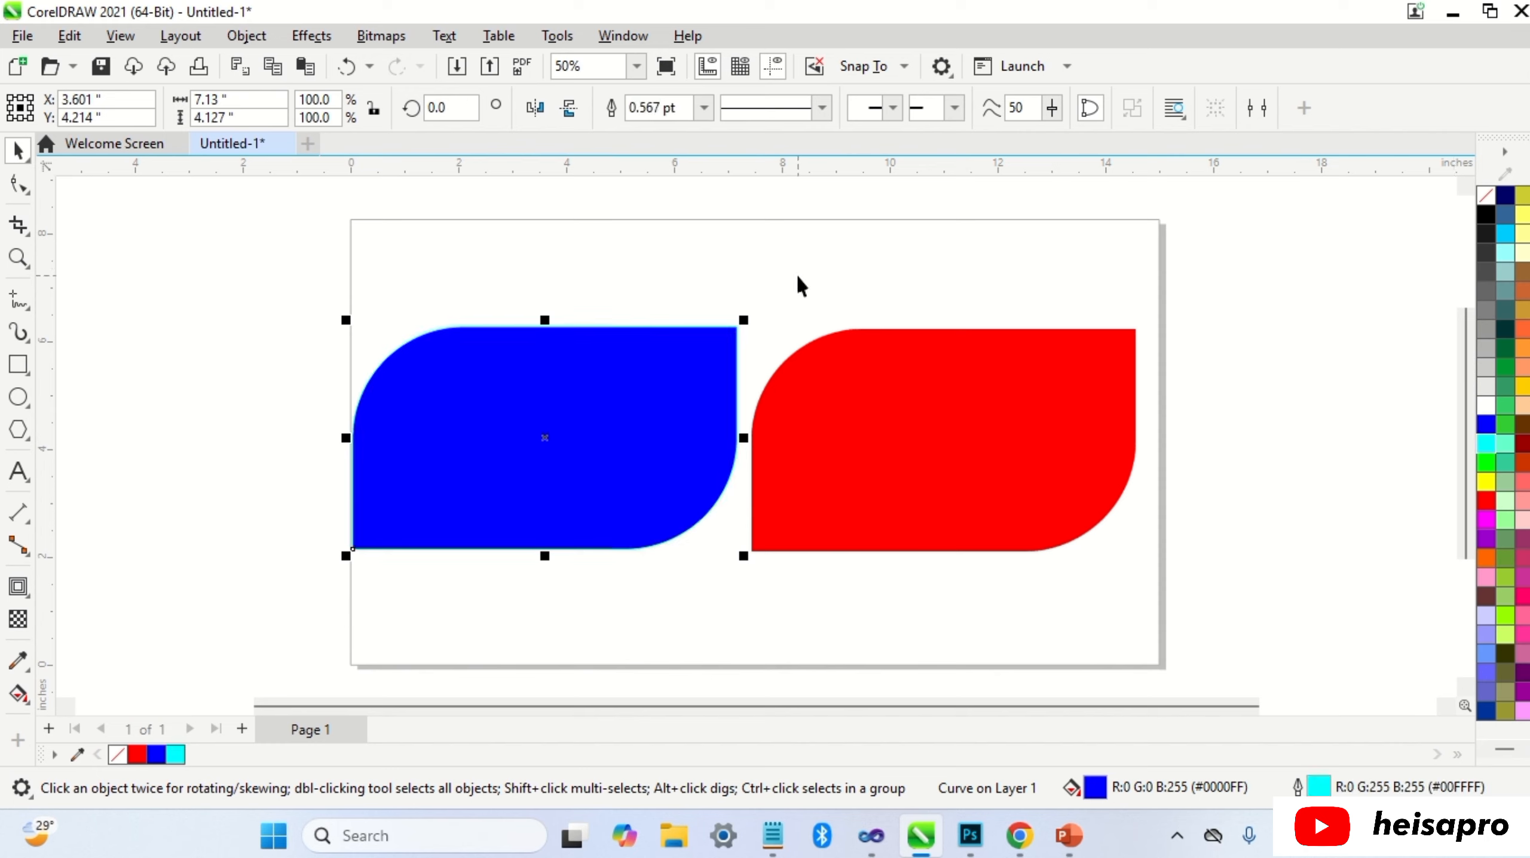
Inspect the nodes of the blue traced curve with the Shape tool and deselect the curve
{"action": "left_click", "coordinate": [706, 341]}
{"action": "key", "text": "F10"}
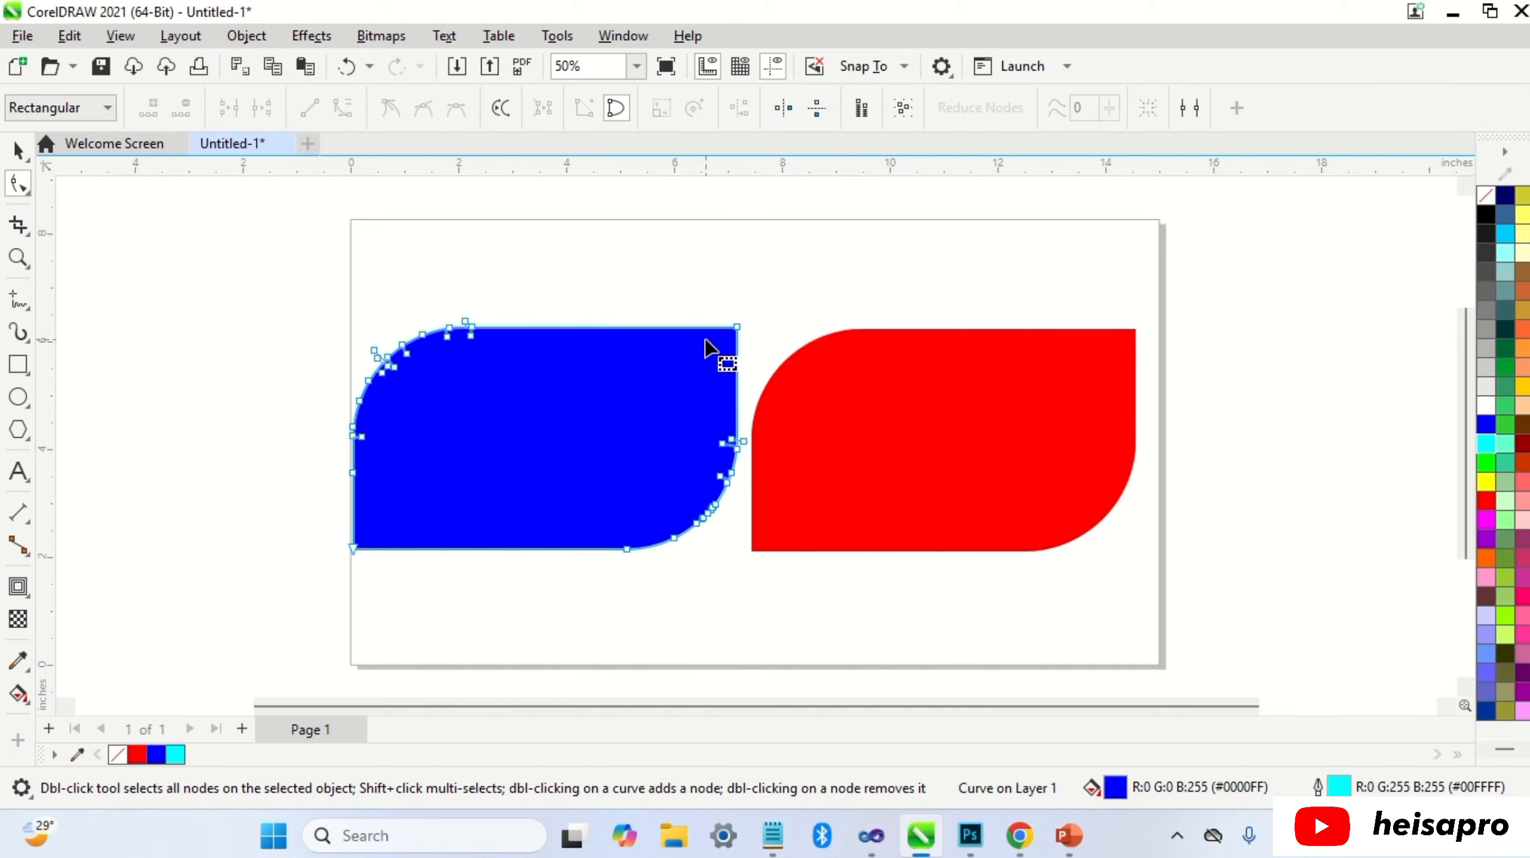
{"action": "key", "text": "space"}
{"action": "left_click", "coordinate": [776, 286]}
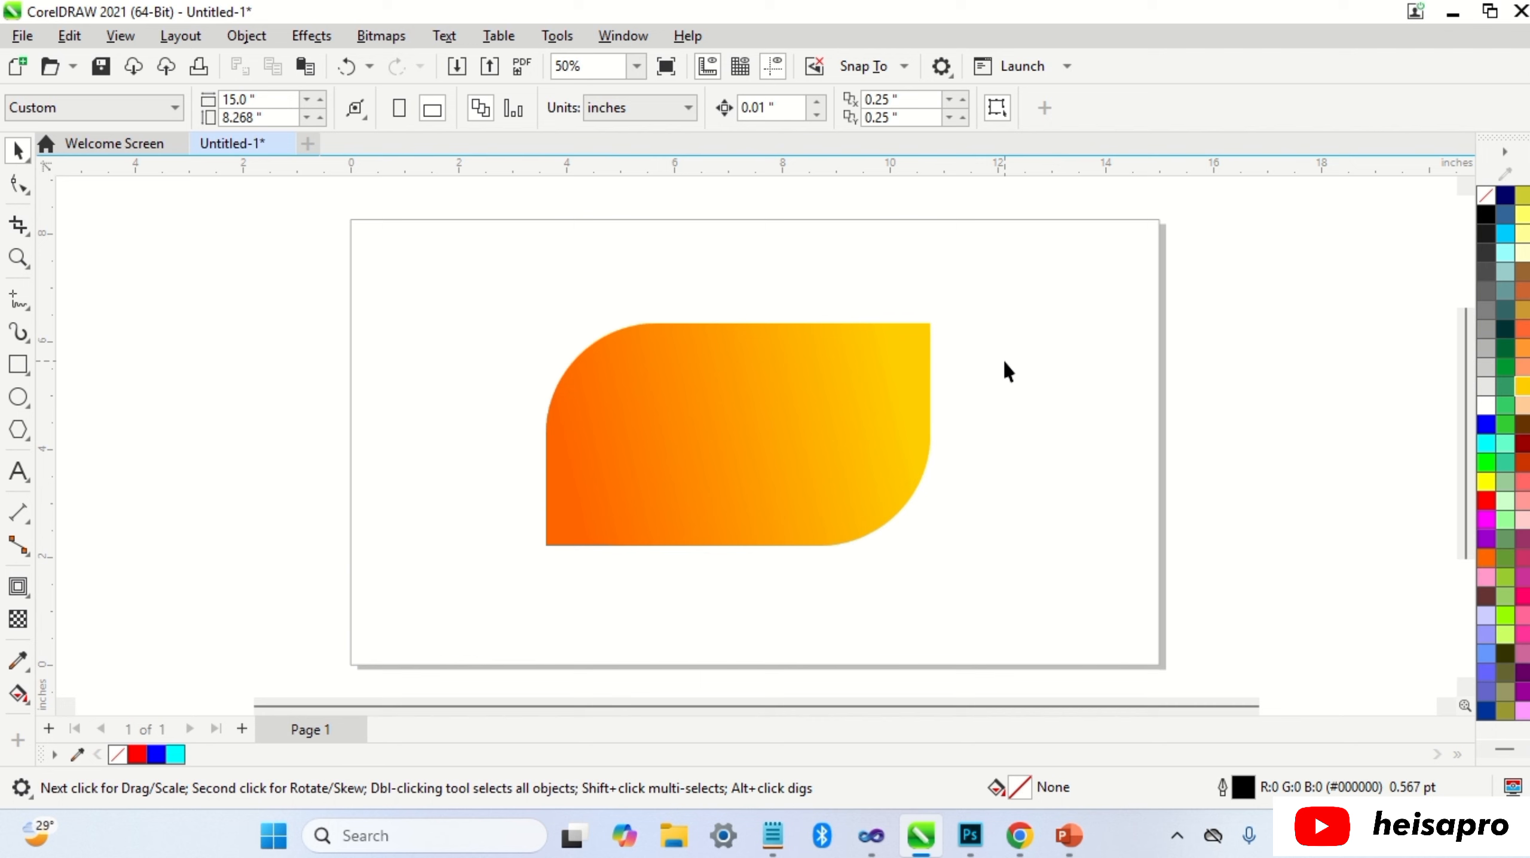
Vectorize the orange-to-yellow gradient bitmap with Quick Trace
{"action": "left_click", "coordinate": [896, 409]}
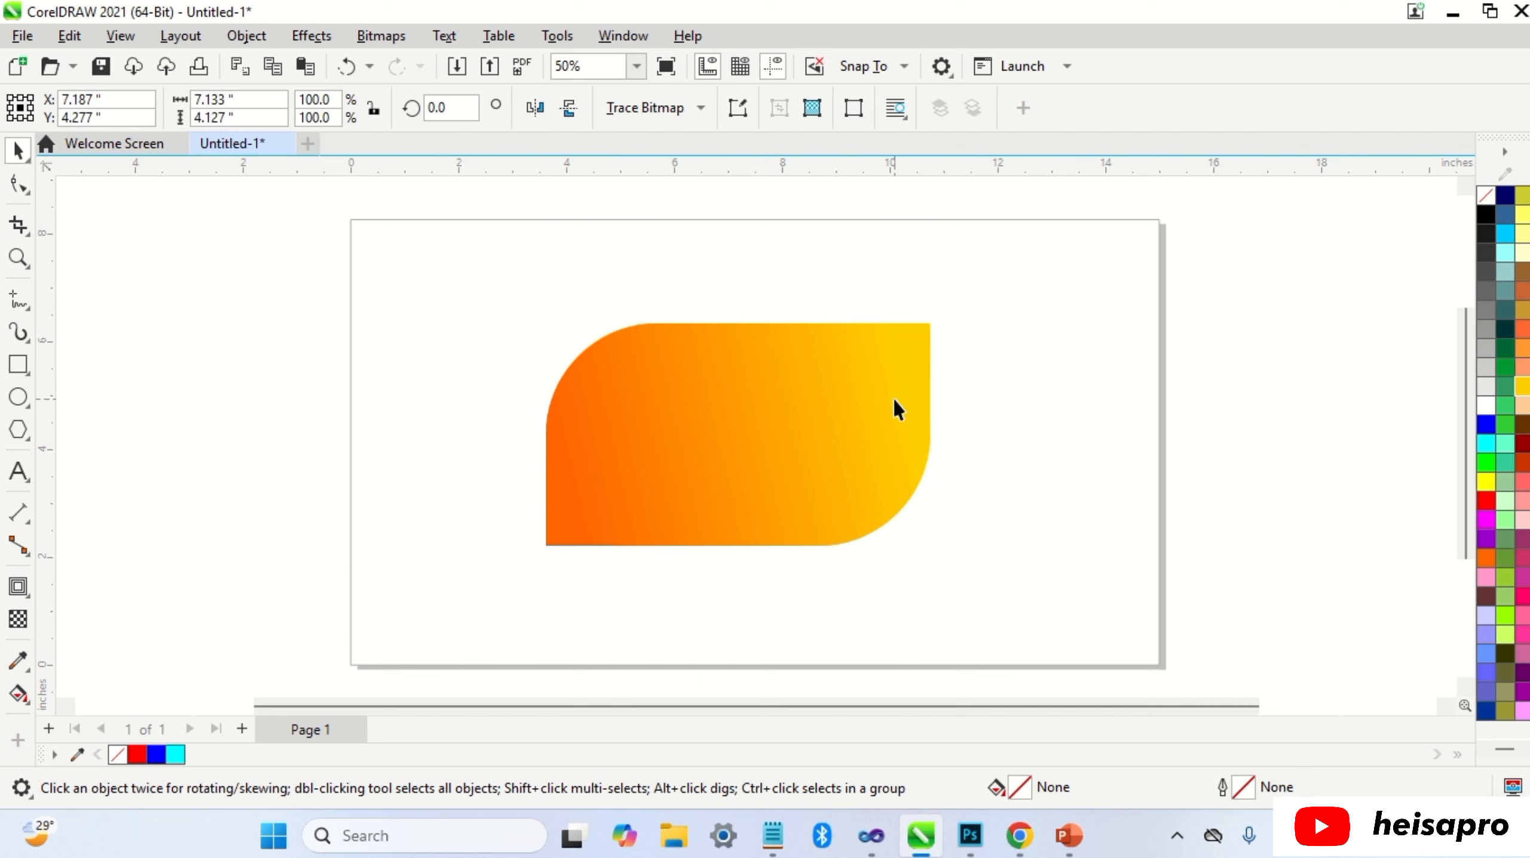
{"action": "left_click", "coordinate": [380, 35]}
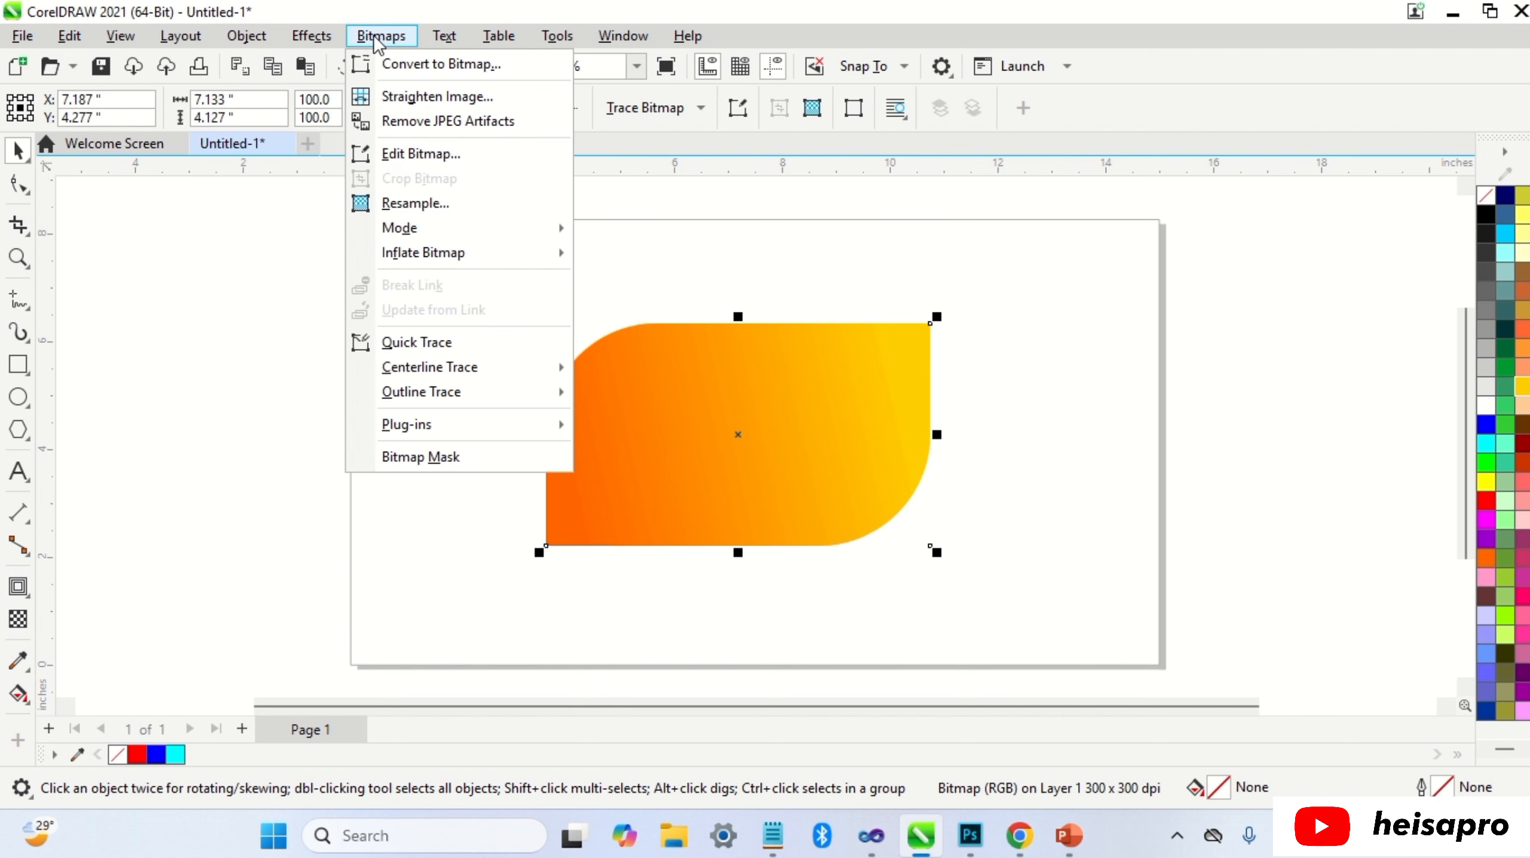
{"action": "left_click", "coordinate": [434, 340]}
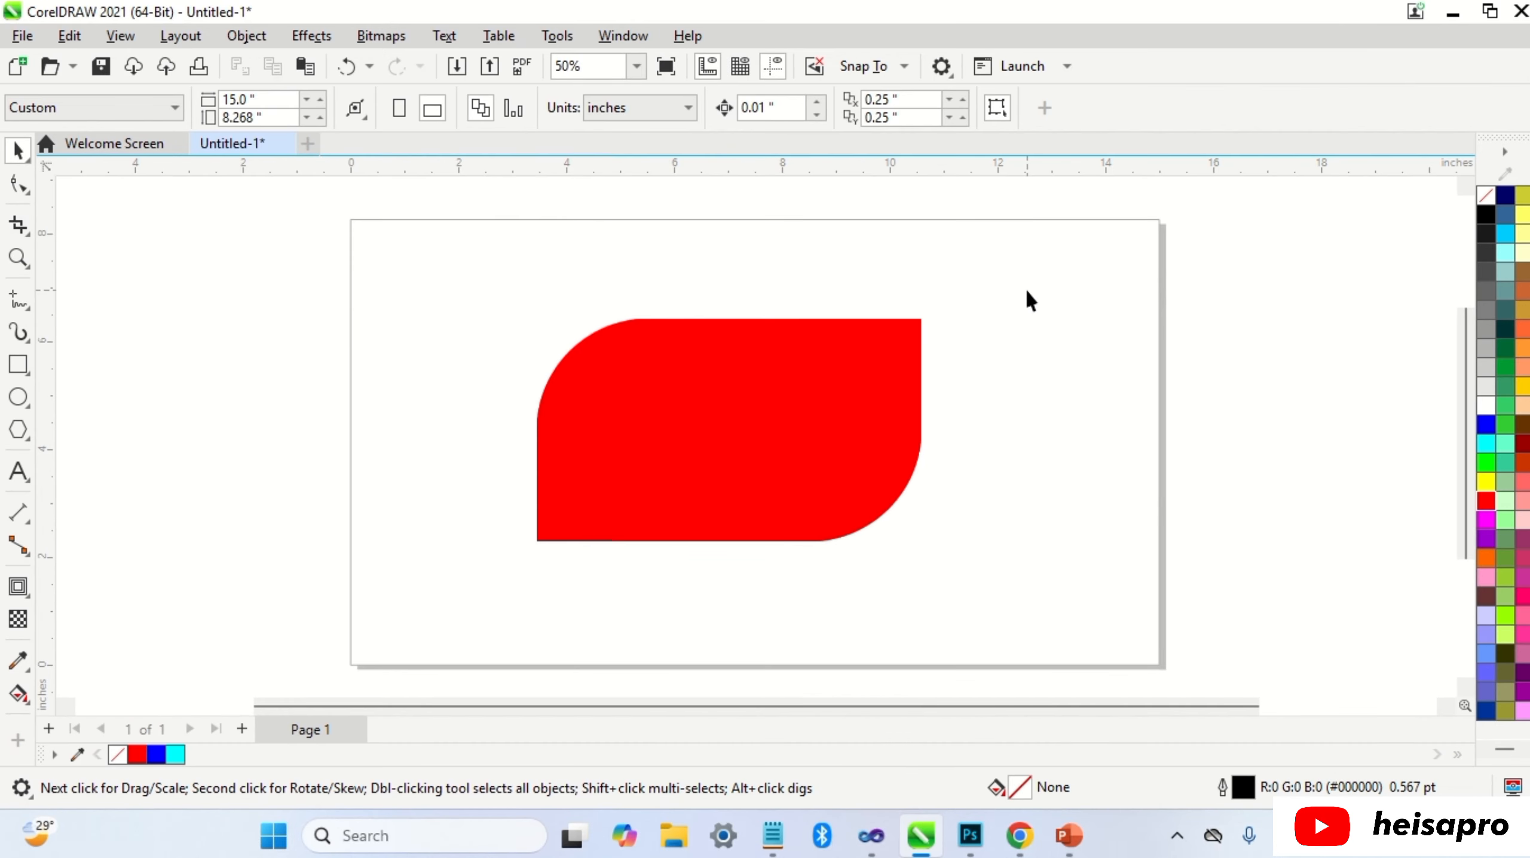
Start a Line art outline trace of the red bitmap in PowerTRACE, with Outline as the trace type
{"action": "left_click", "coordinate": [861, 387]}
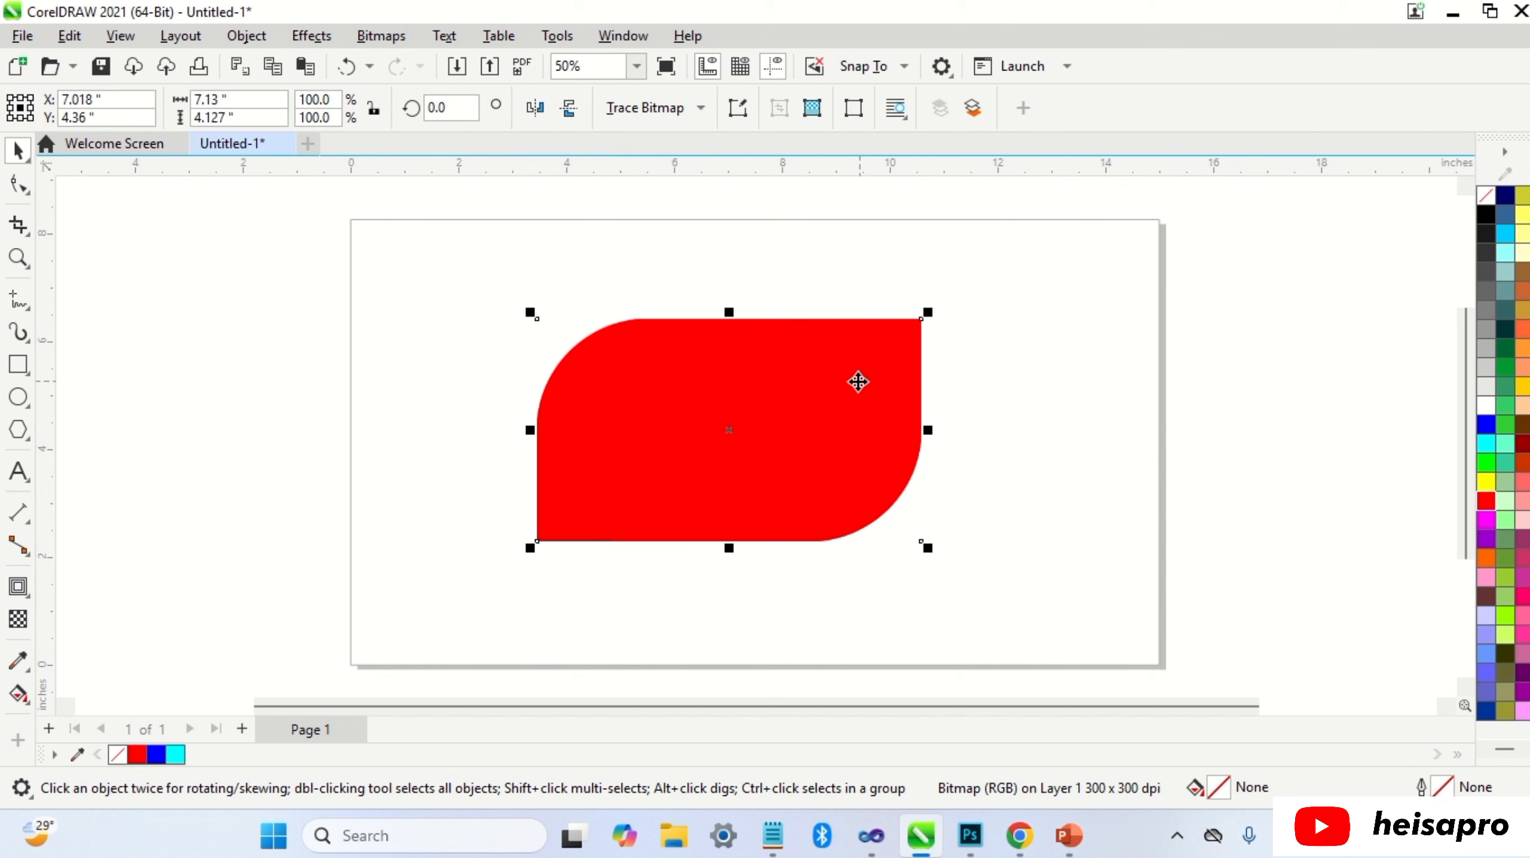
{"action": "left_click", "coordinate": [696, 110]}
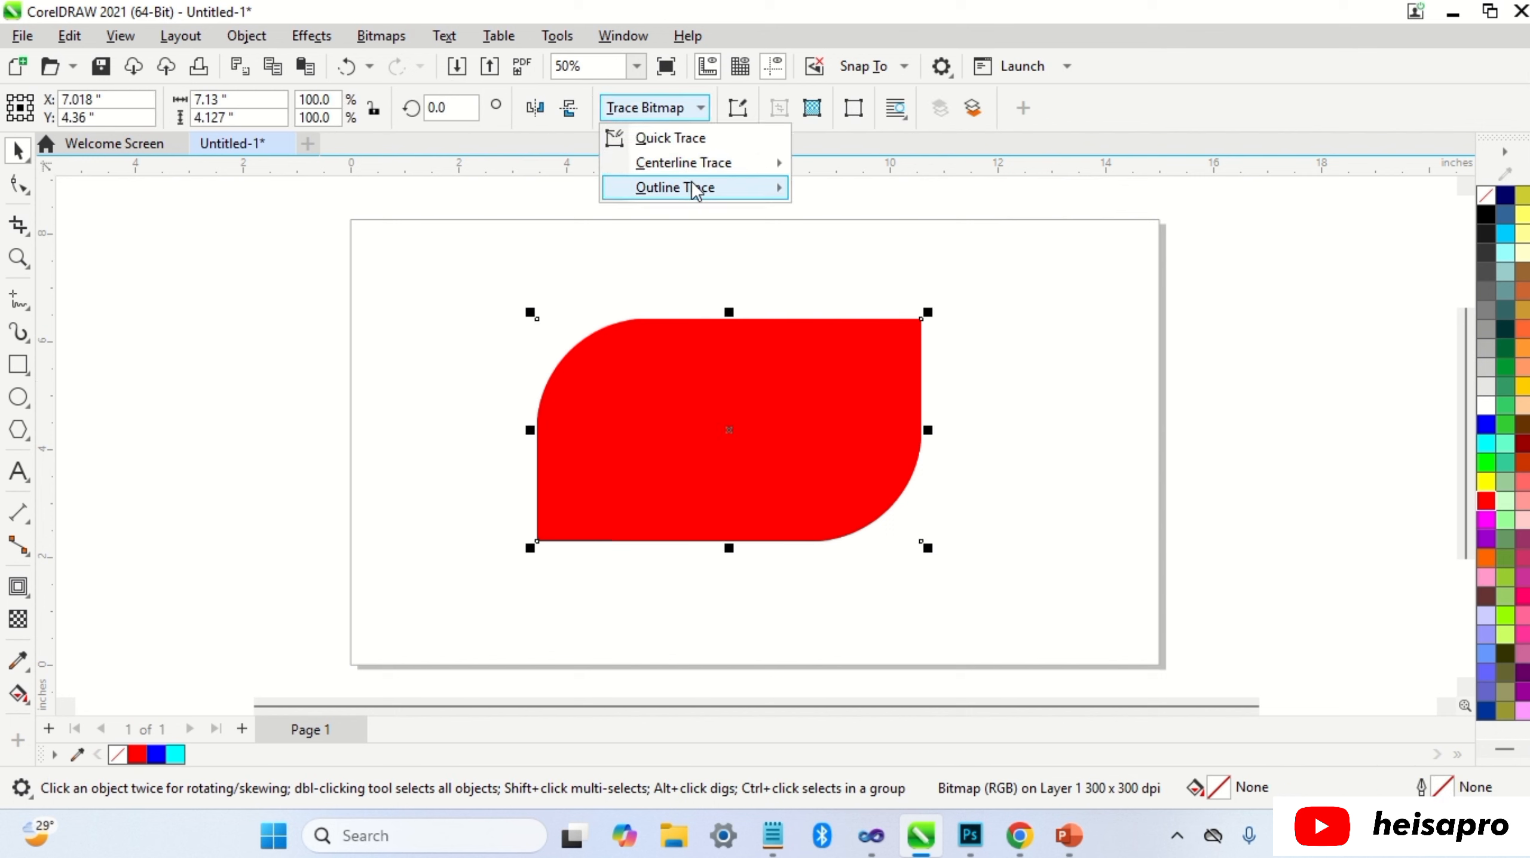
{"action": "mouse_move", "coordinate": [696, 191]}
{"action": "left_click", "coordinate": [846, 191]}
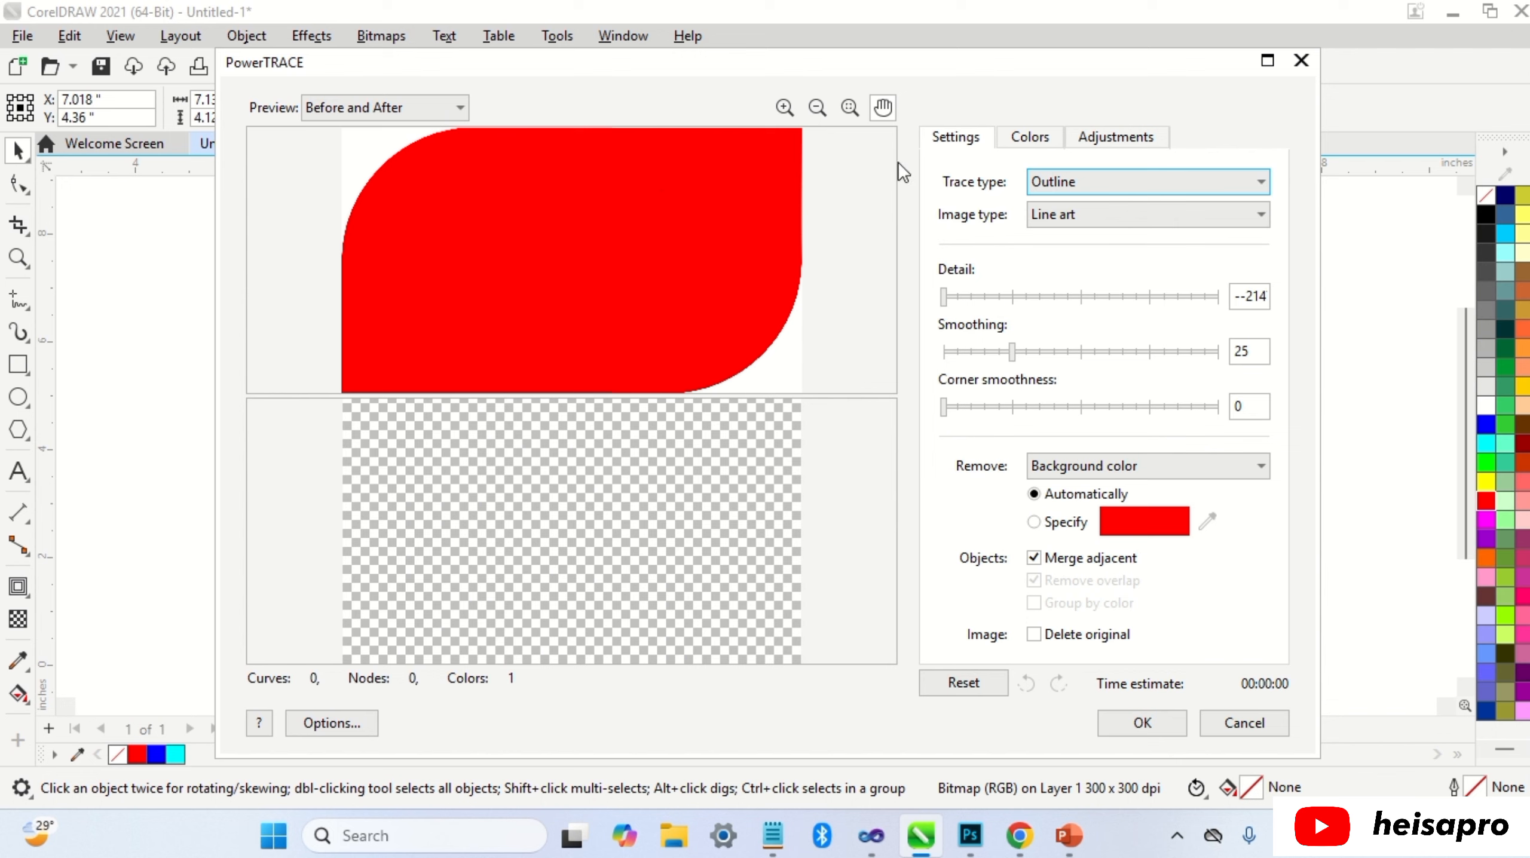
{"action": "left_click", "coordinate": [1076, 187]}
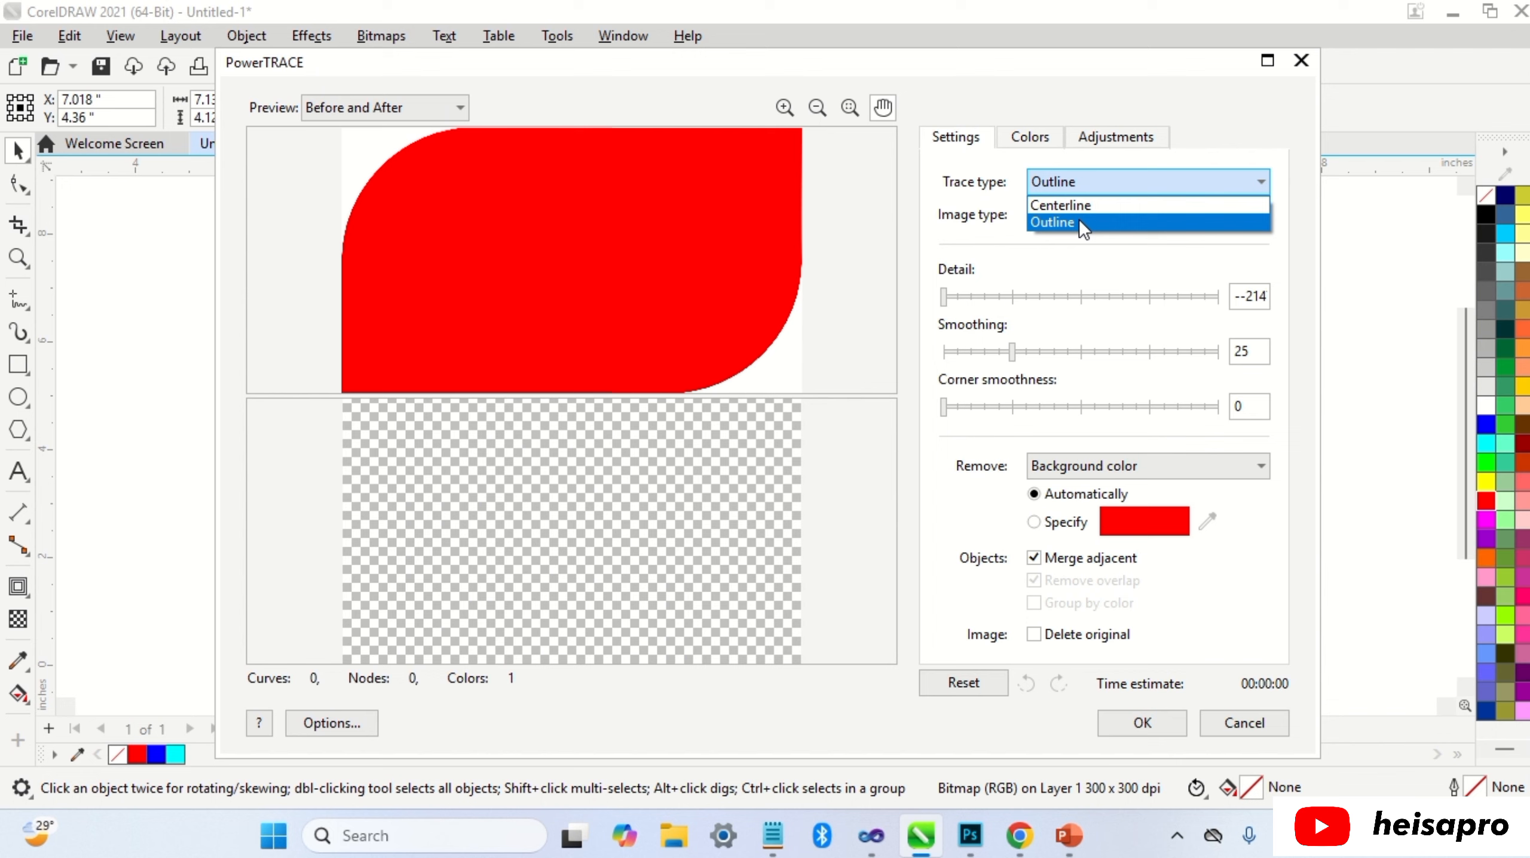
{"action": "left_click", "coordinate": [1079, 222]}
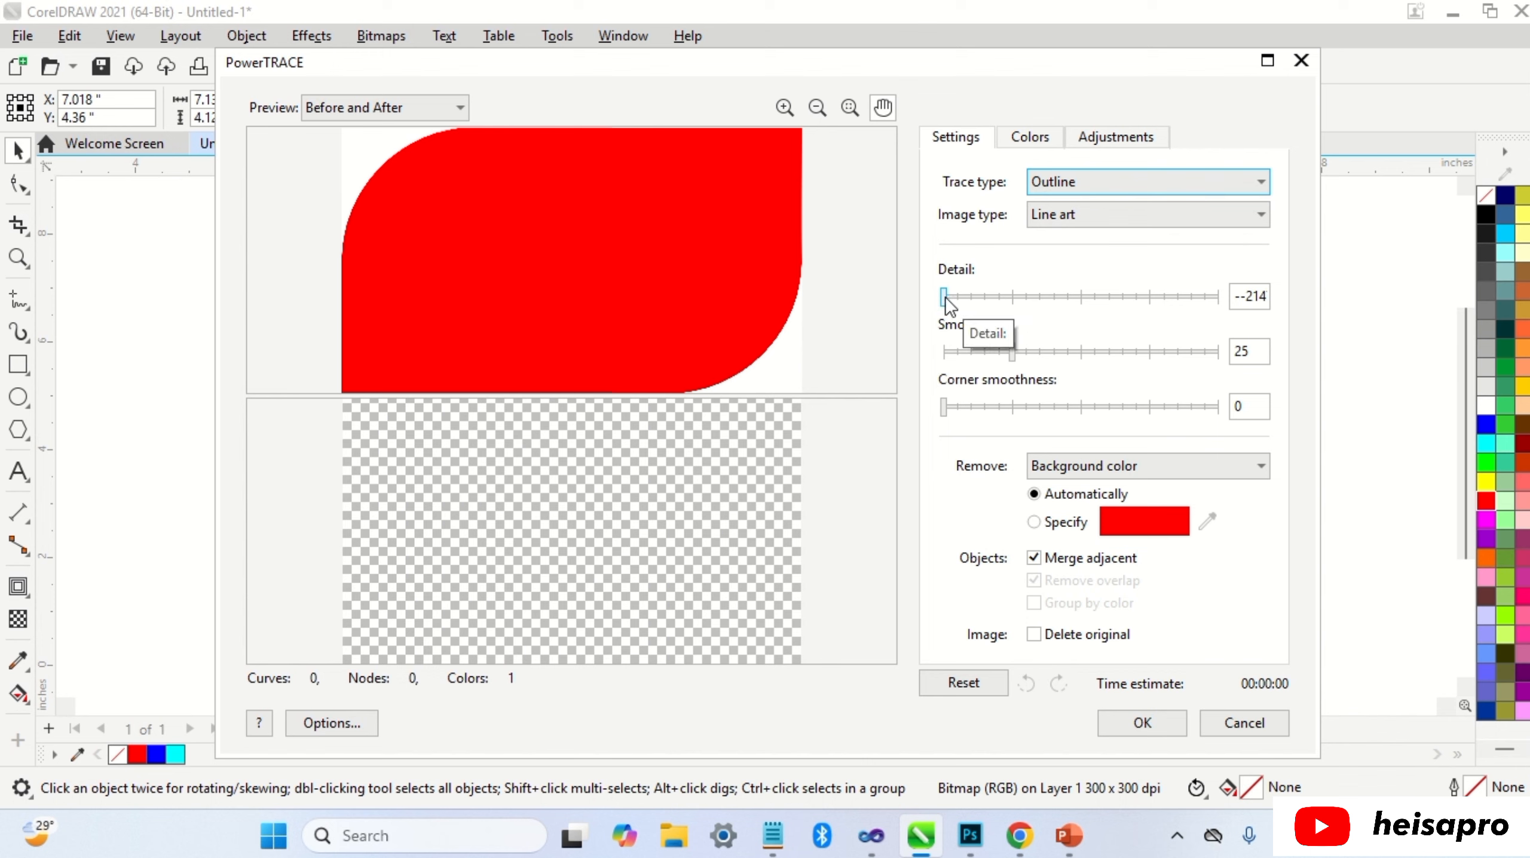
Set the trace's Detail to 8, Smoothing to 36 and Corner smoothness to 2
{"action": "left_click_drag", "start_coordinate": [954, 296], "coordinate": [966, 296]}
{"action": "left_click_drag", "start_coordinate": [1009, 355], "coordinate": [1043, 353]}
{"action": "left_click", "coordinate": [981, 413]}
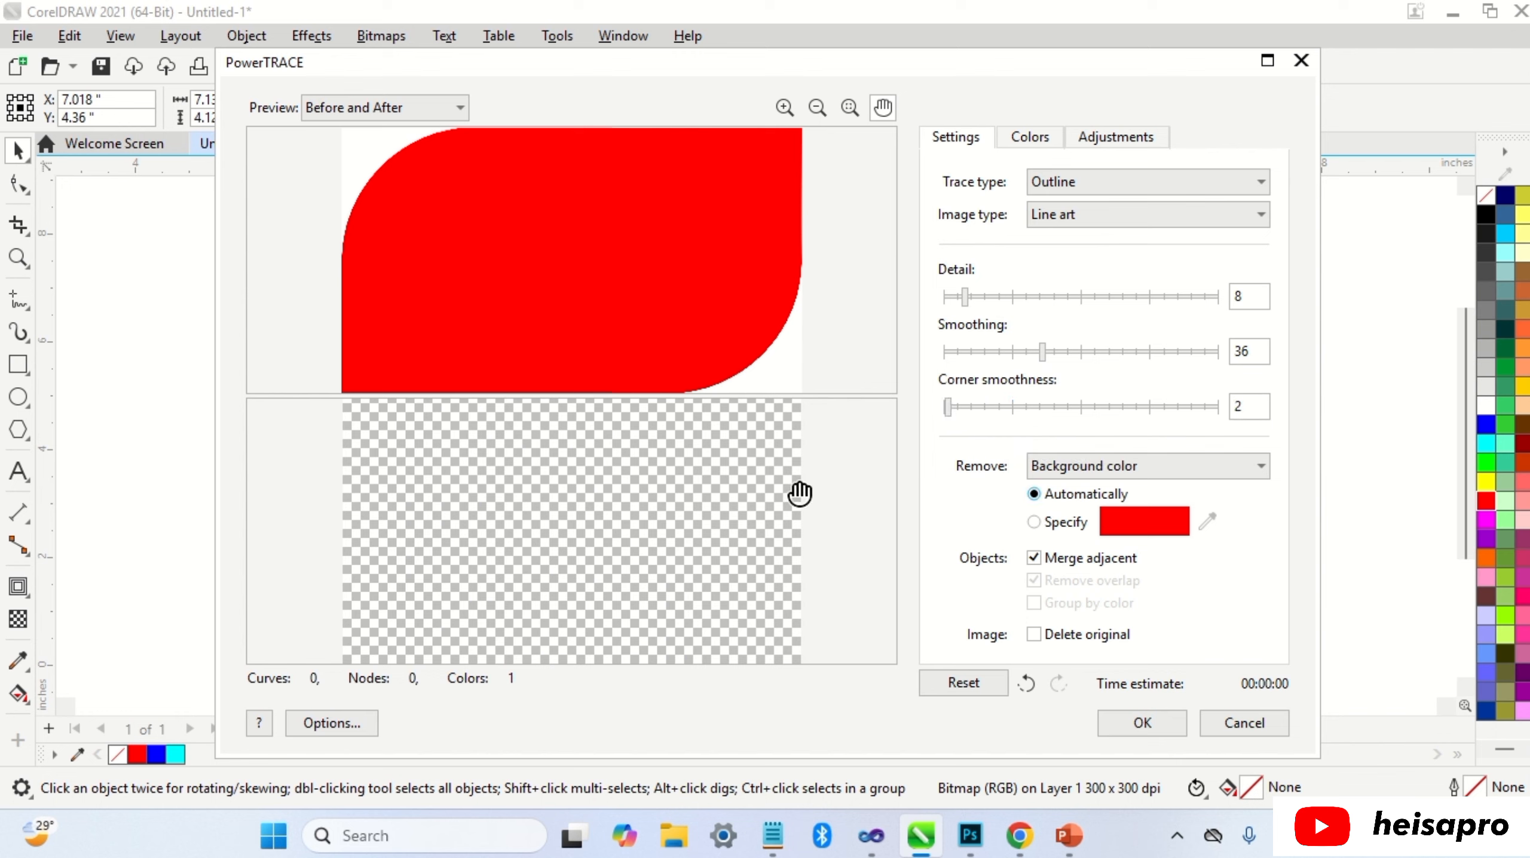
Switch background color removal to Specify, and adjust Detail to 16 and Smoothing to 37
{"action": "left_click", "coordinate": [1034, 524]}
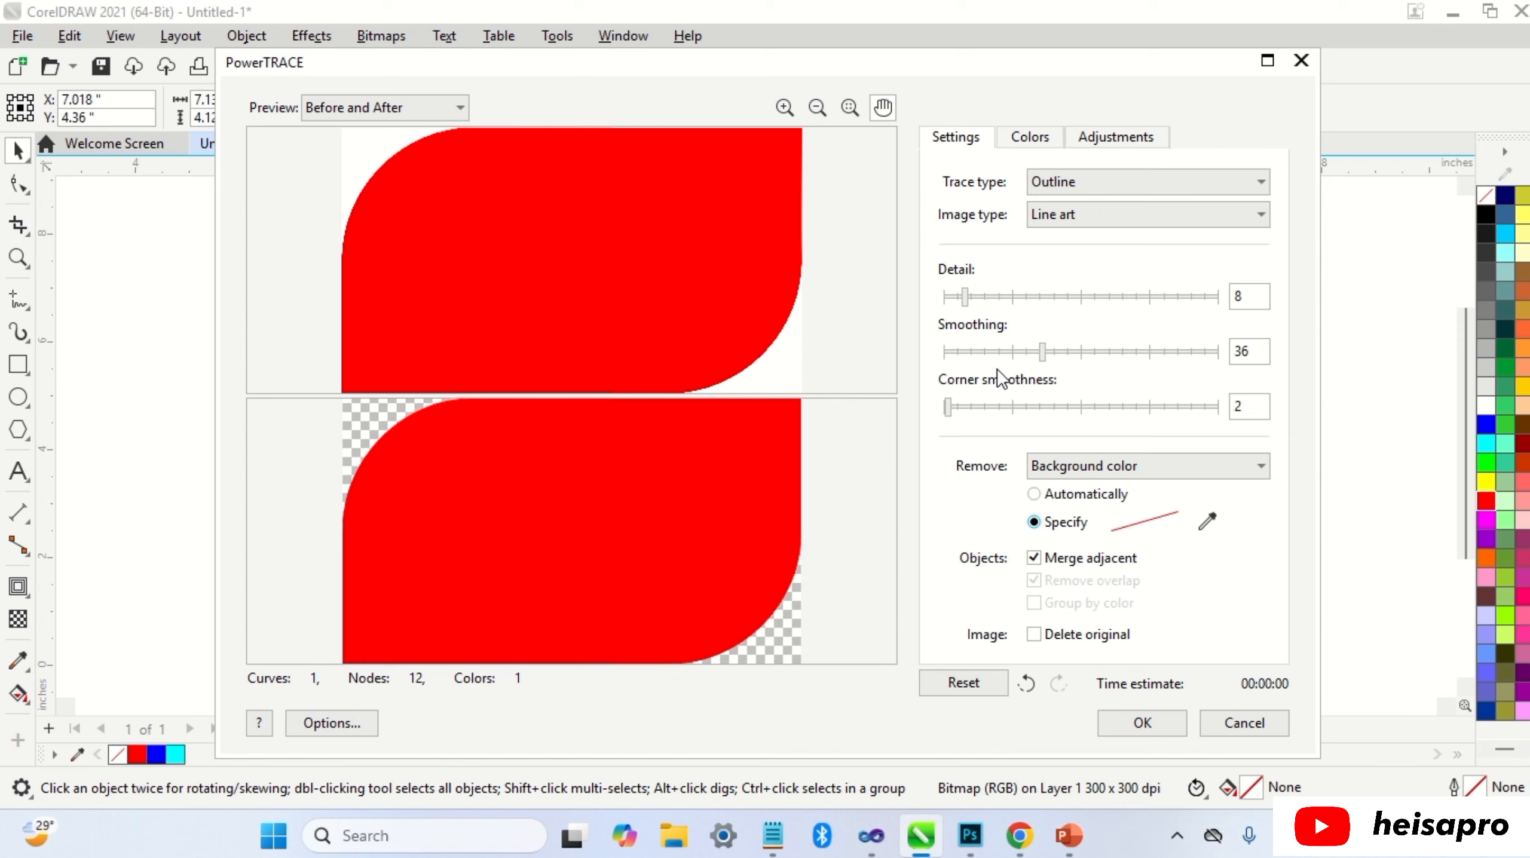
{"action": "mouse_move", "coordinate": [971, 294]}
{"action": "left_mouse_down"}
{"action": "mouse_move", "coordinate": [1005, 295]}
{"action": "mouse_move", "coordinate": [991, 295]}
{"action": "left_mouse_up"}
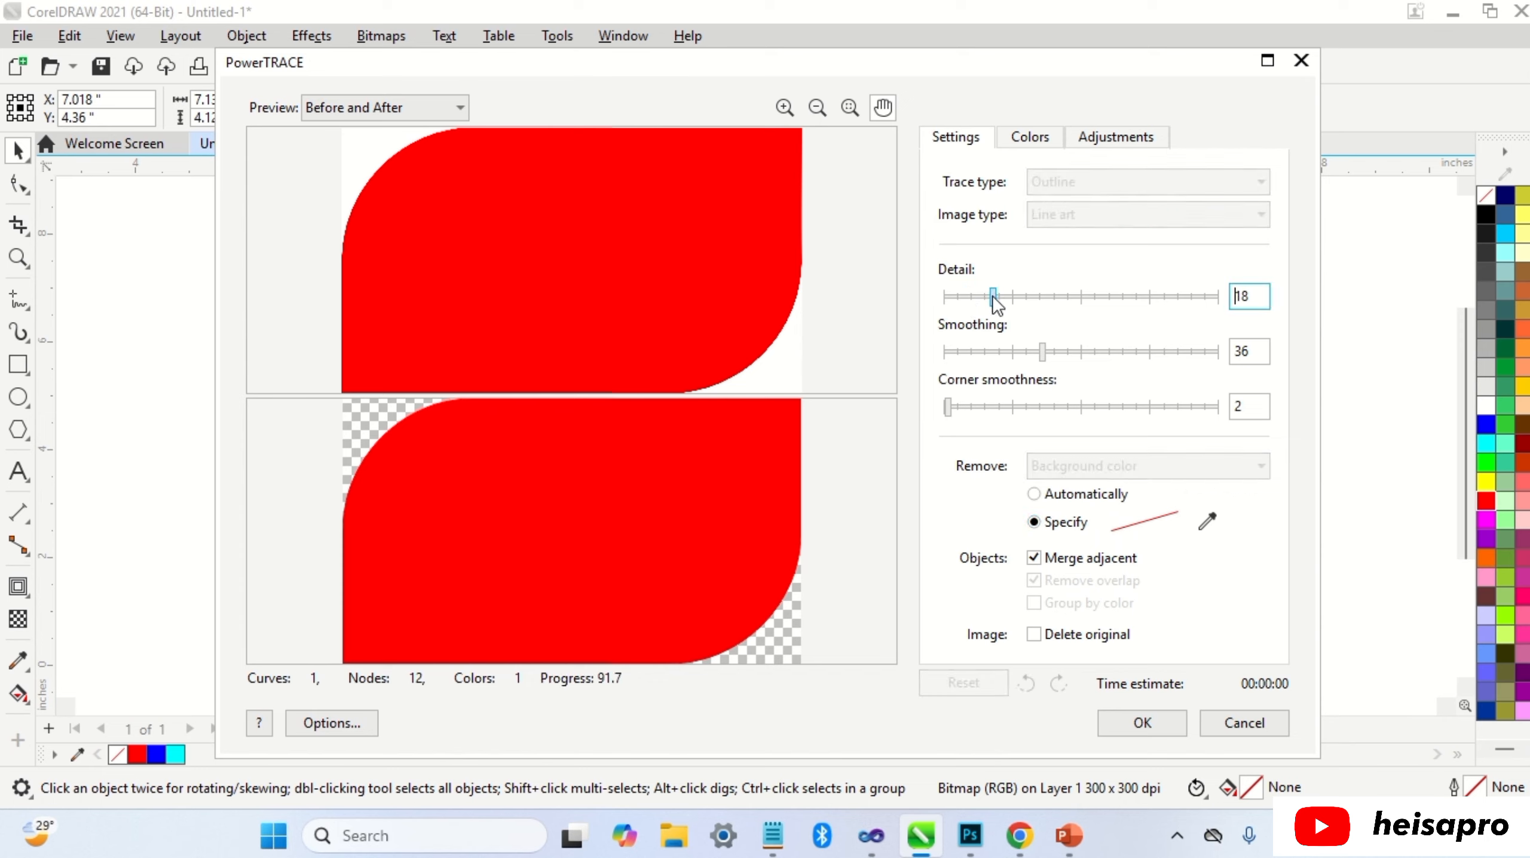
{"action": "left_click", "coordinate": [1062, 353]}
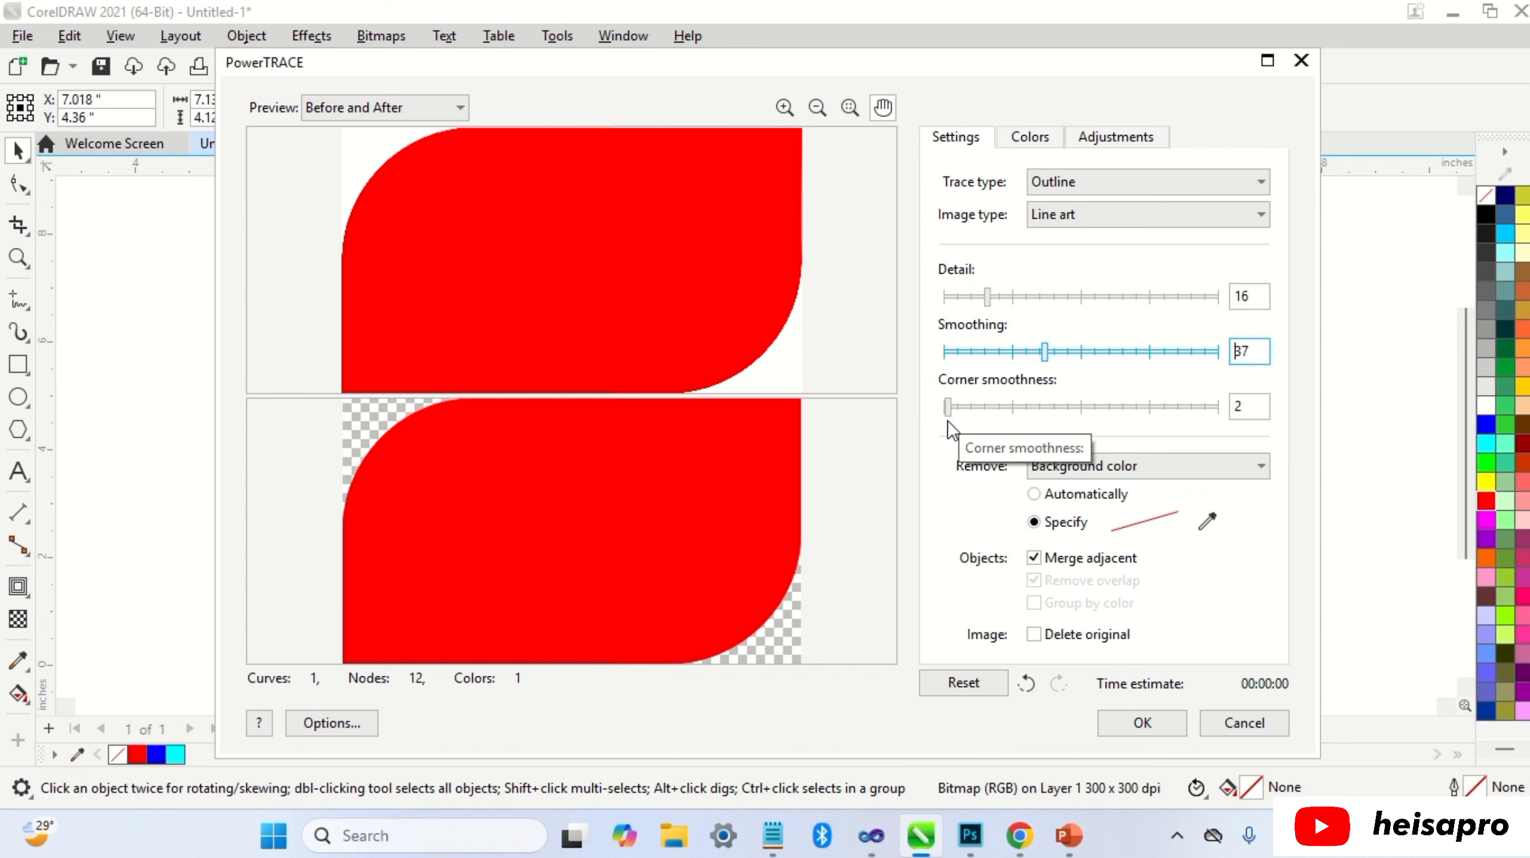
Check the edges of the Line art outline trace and apply it to the red bitmap
{"action": "scroll", "coordinate": [804, 605], "scroll_direction": "up", "scroll_amount": 1}
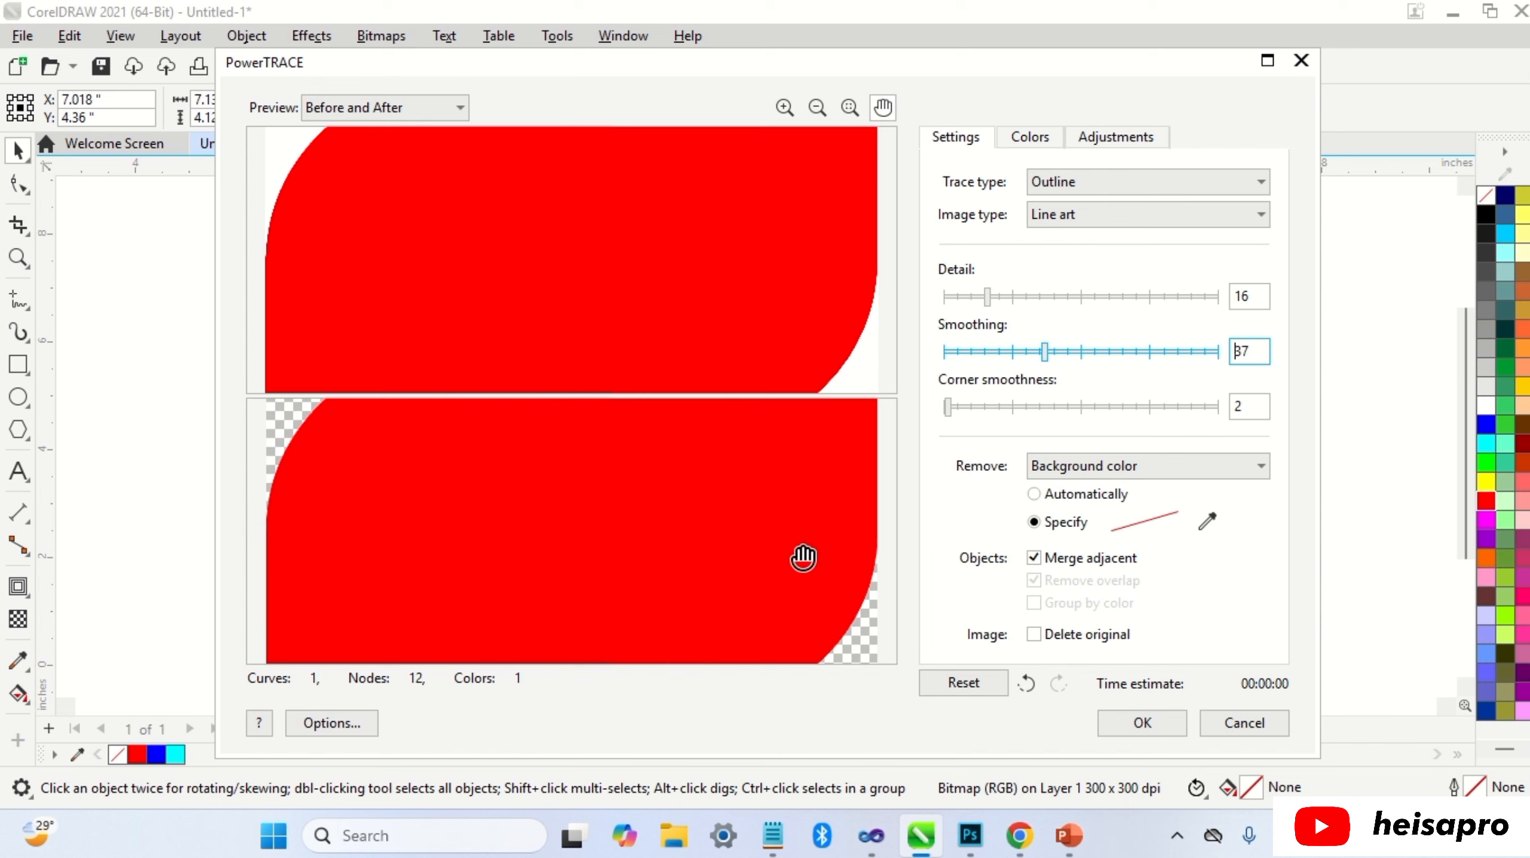
{"action": "left_click_drag", "start_coordinate": [309, 460], "coordinate": [573, 539]}
{"action": "left_click_drag", "start_coordinate": [746, 584], "coordinate": [737, 546]}
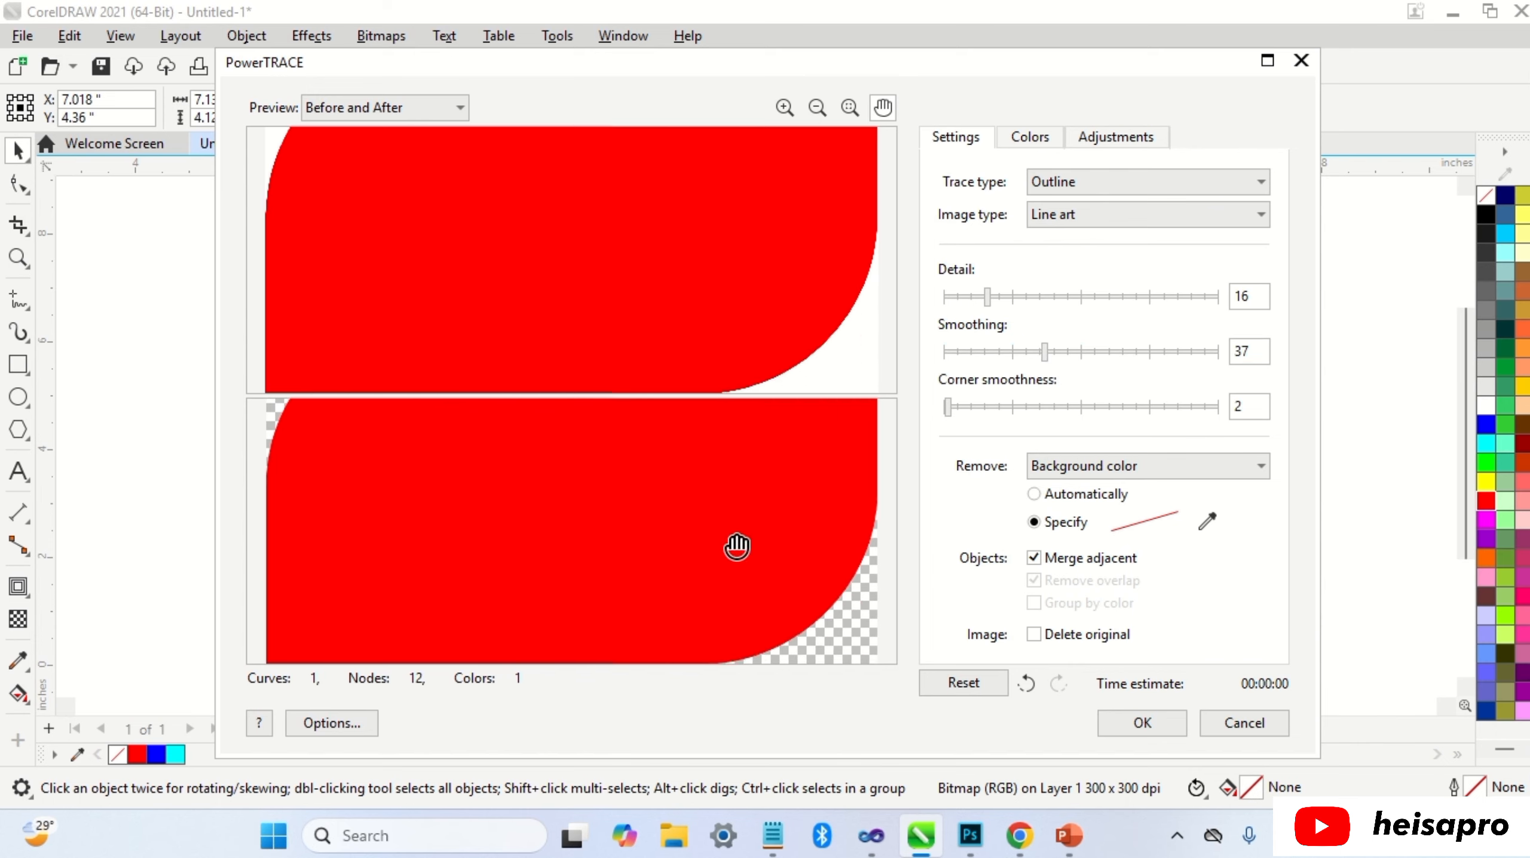
{"action": "scroll", "coordinate": [612, 552], "scroll_direction": "down", "scroll_amount": 1}
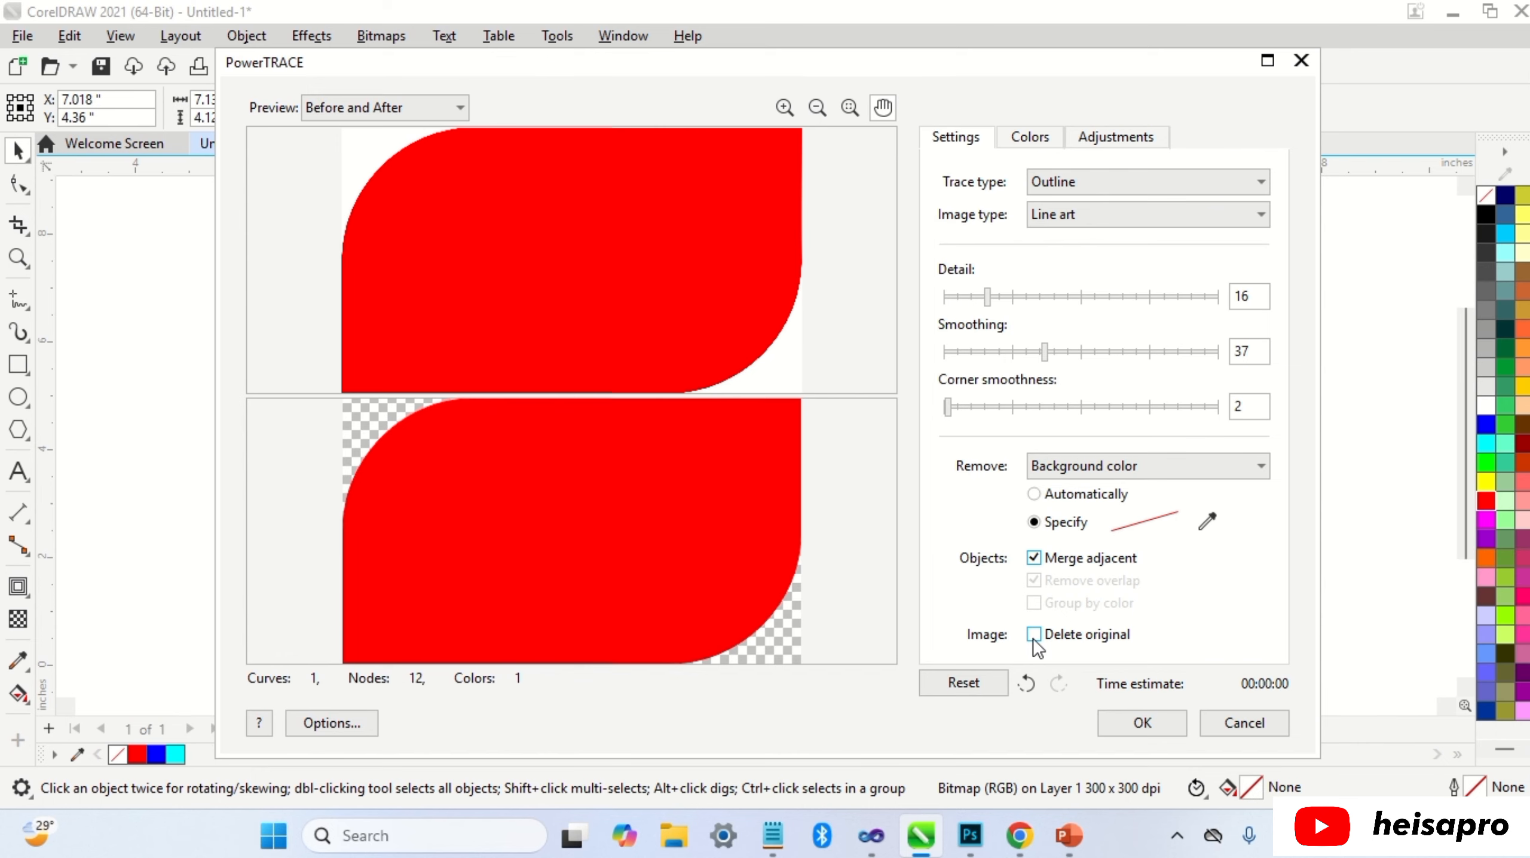
{"action": "left_click", "coordinate": [1122, 711]}
Separate the traced red shape from its original bitmap, placing the two side by side on the page
{"action": "left_click_drag", "start_coordinate": [783, 404], "coordinate": [565, 403]}
{"action": "left_click_drag", "start_coordinate": [812, 373], "coordinate": [960, 387]}
{"action": "left_click_drag", "start_coordinate": [575, 387], "coordinate": [597, 387]}
{"action": "left_click_drag", "start_coordinate": [822, 405], "coordinate": [837, 402]}
{"action": "left_click_drag", "start_coordinate": [532, 402], "coordinate": [557, 406]}
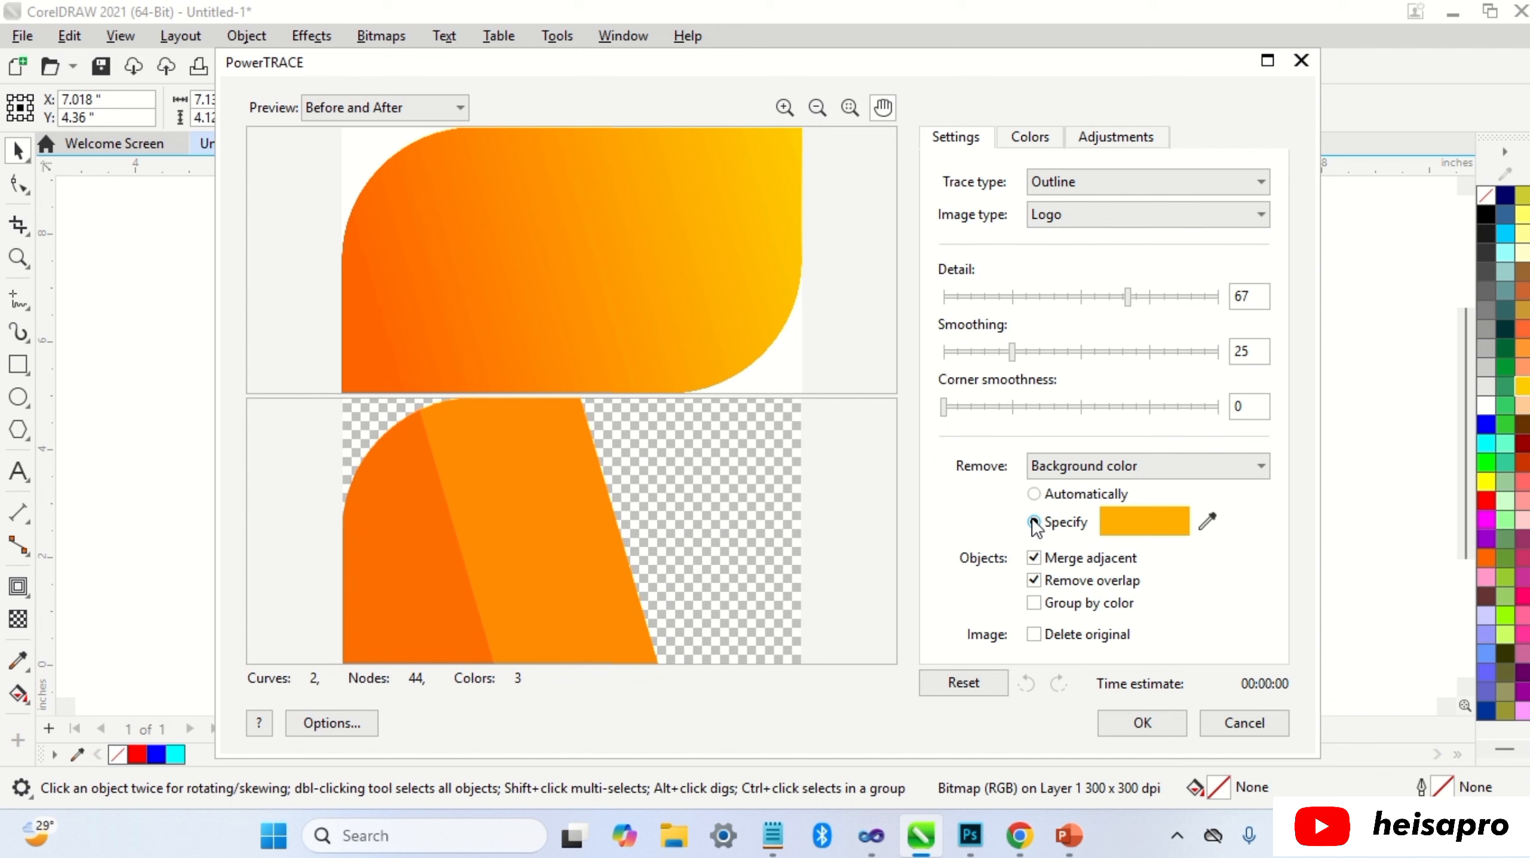
Set the Logo trace's background color removal to Specify and sample the yellow-orange, middle orange and dark orange bands in turn
{"action": "left_click", "coordinate": [1034, 523]}
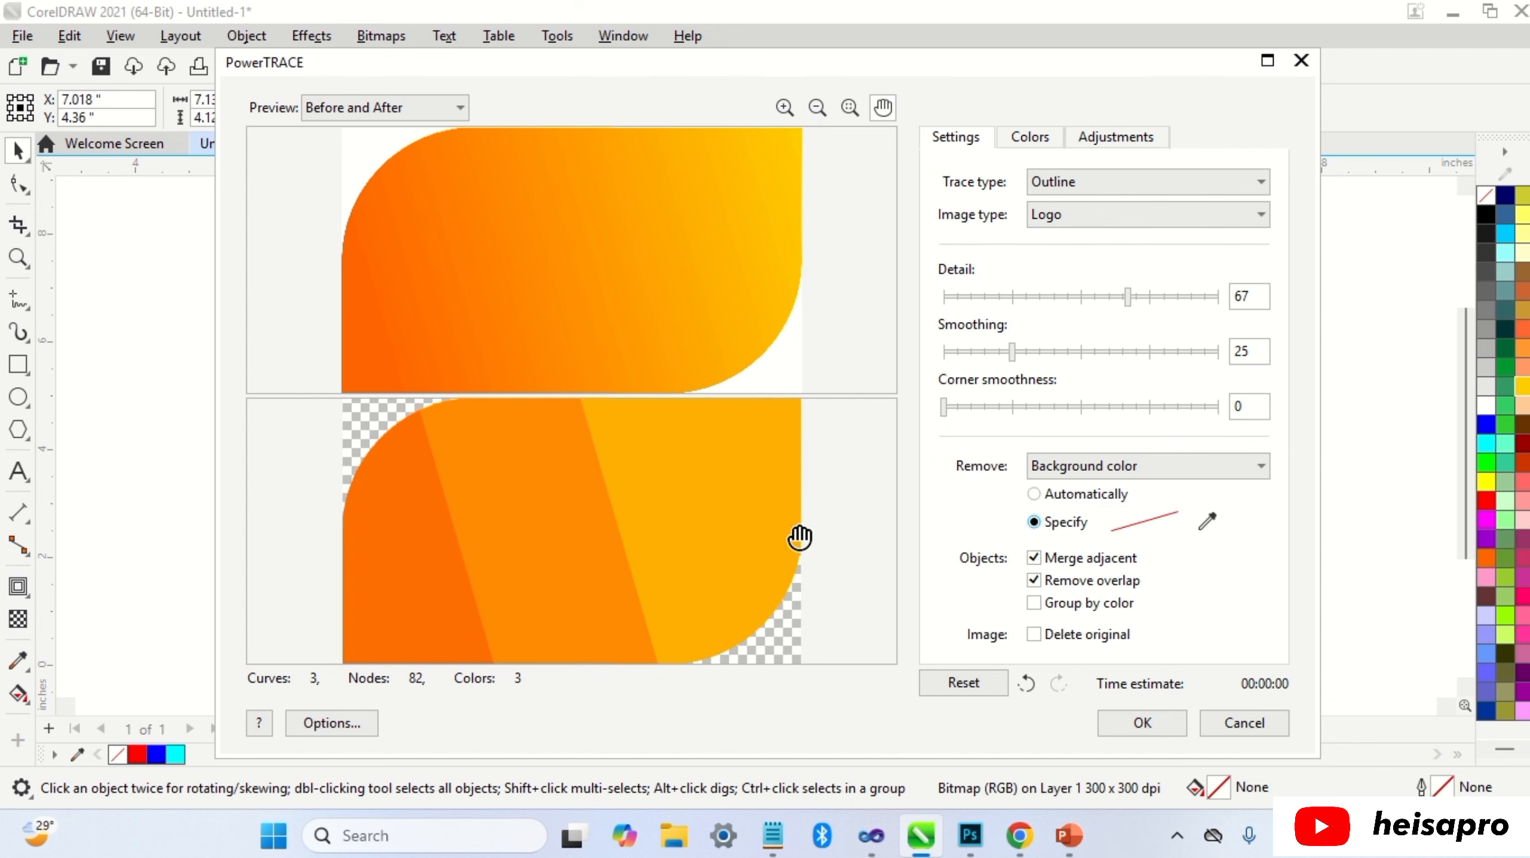
{"action": "left_click", "coordinate": [1208, 522]}
{"action": "left_click", "coordinate": [626, 522]}
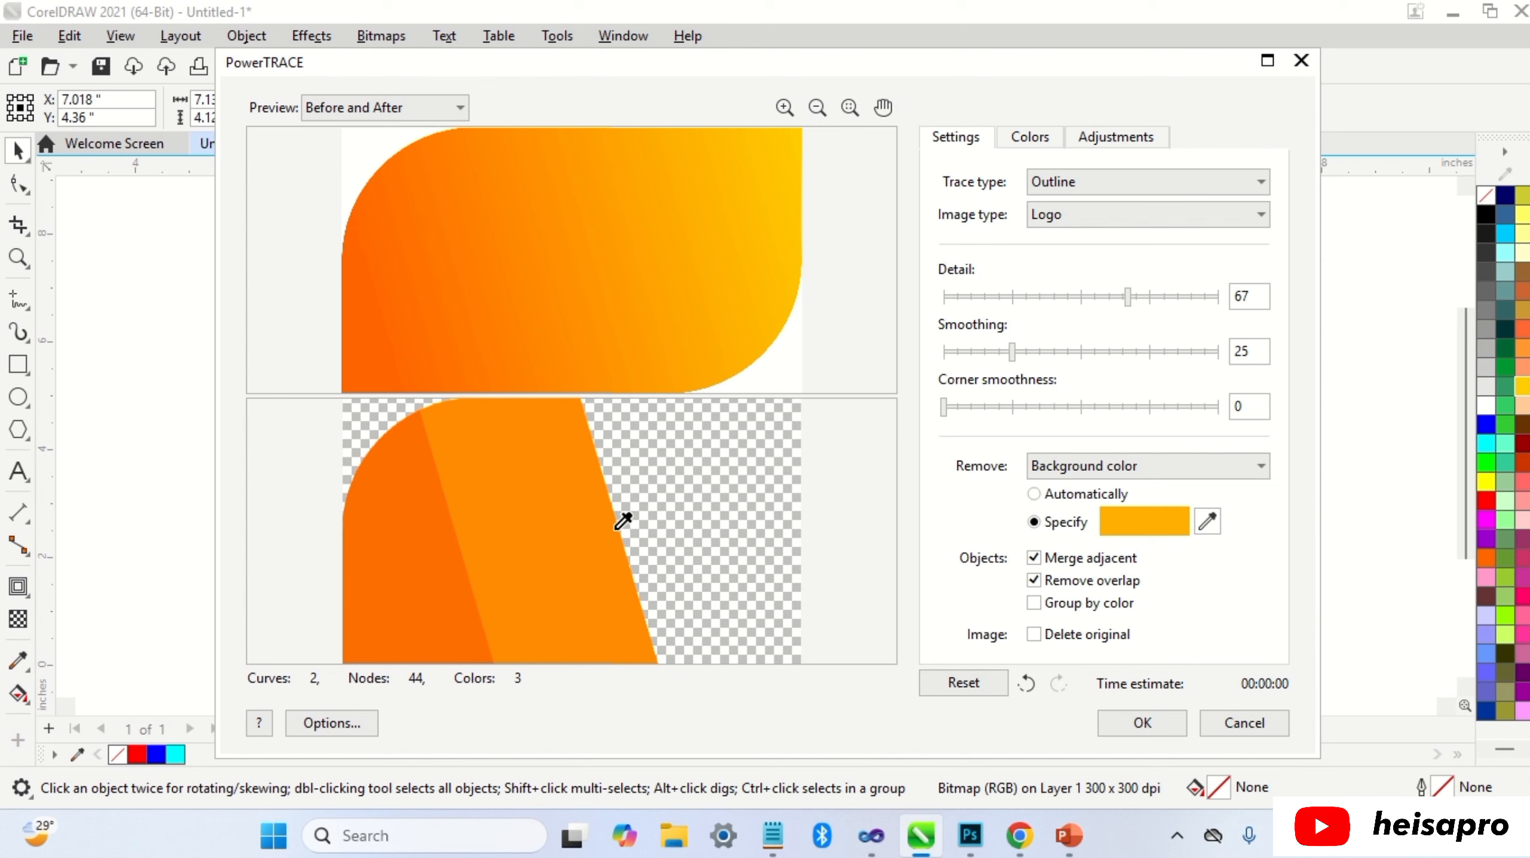
{"action": "left_click", "coordinate": [565, 522]}
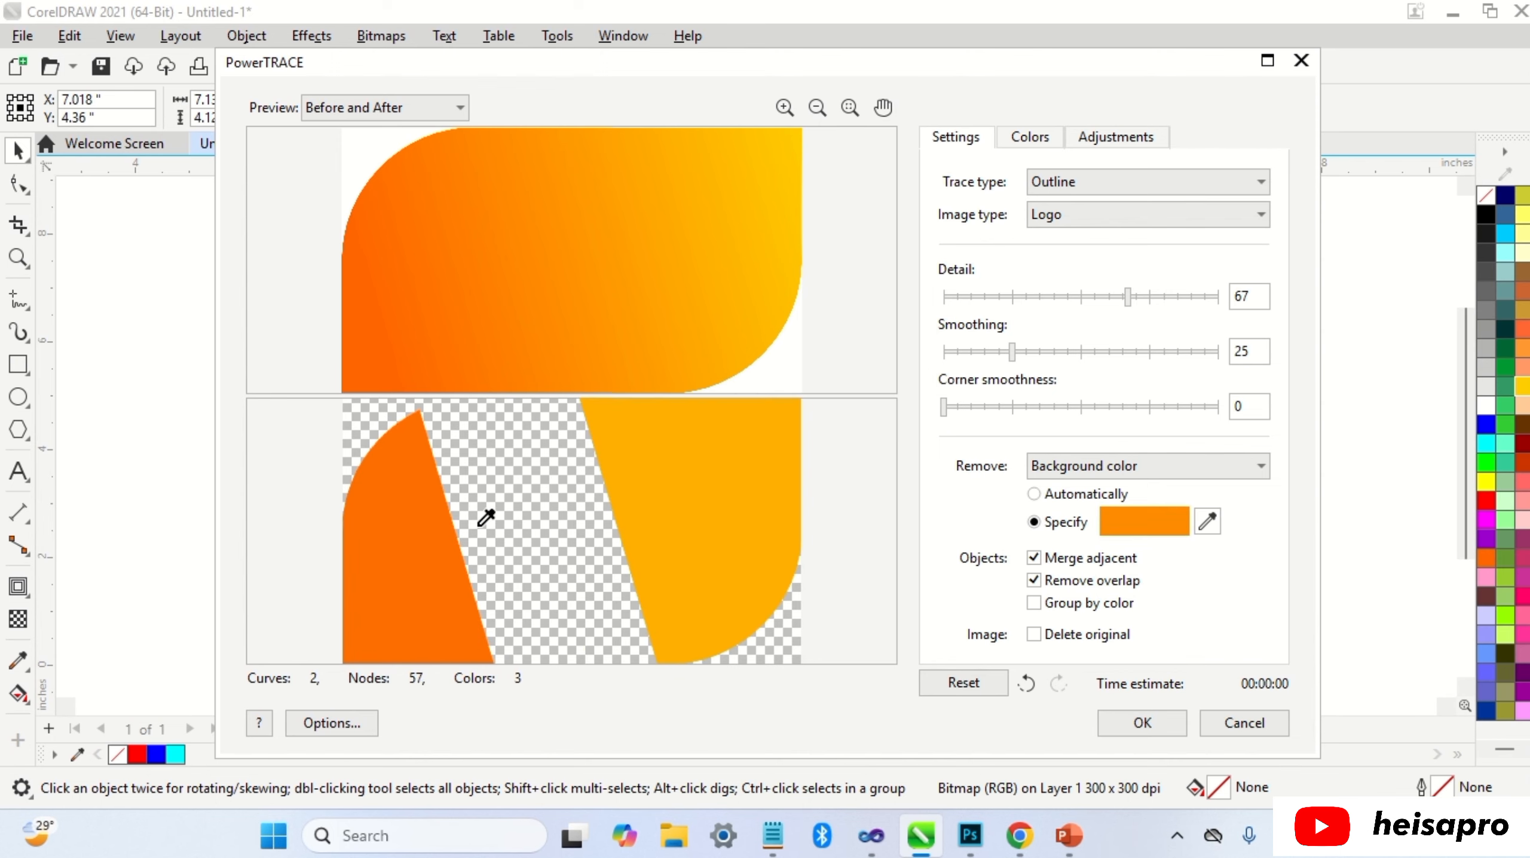
{"action": "left_click", "coordinate": [374, 539]}
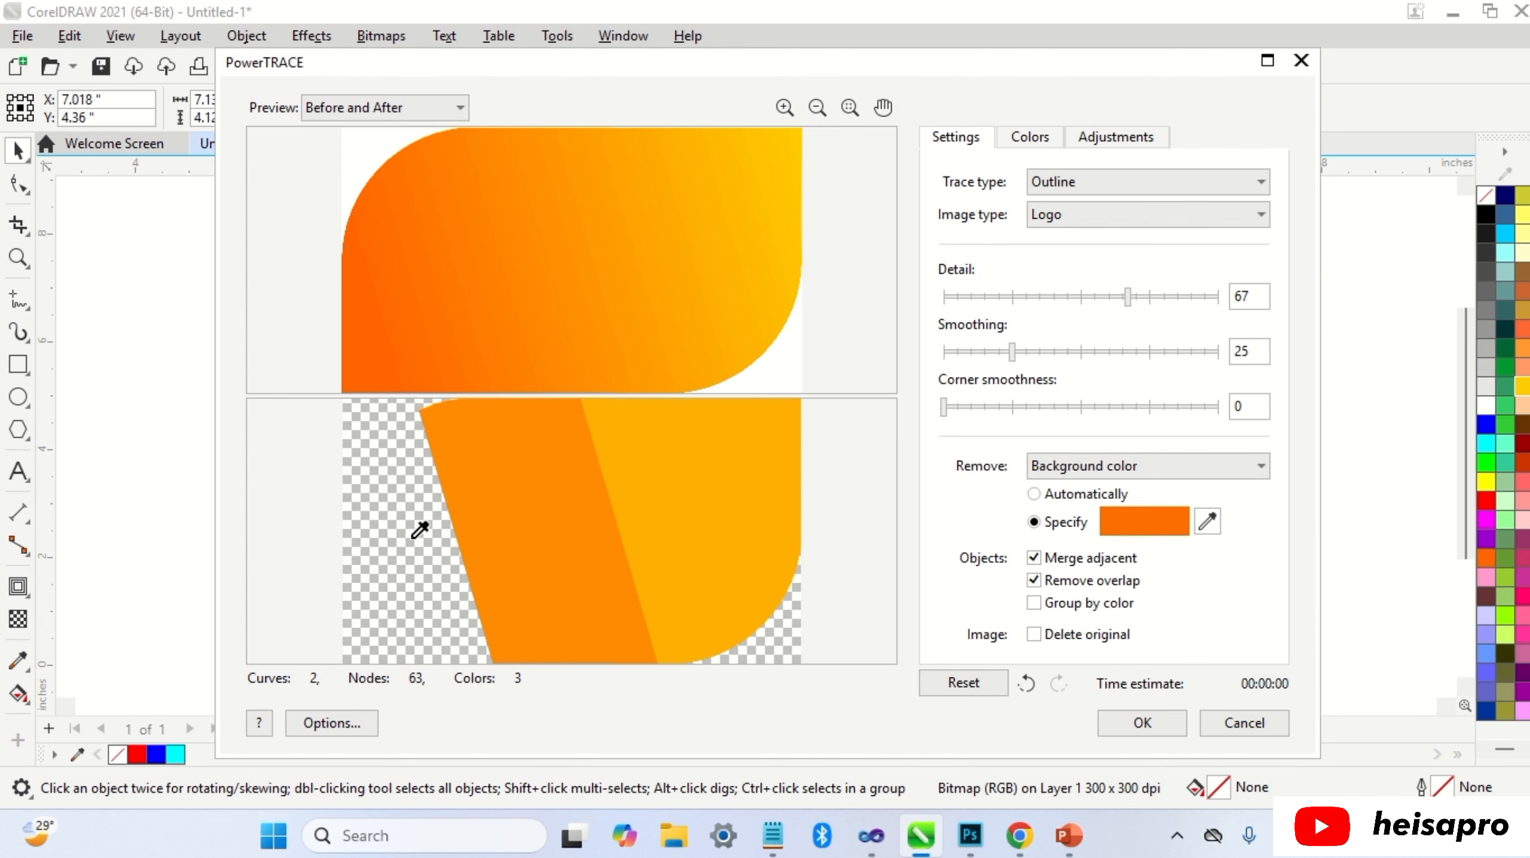
Apply the Logo trace with the white background sampled as the removed color, and ungroup the traced result
{"action": "left_click", "coordinate": [789, 374]}
{"action": "left_click", "coordinate": [1142, 723]}
{"action": "key", "text": "ctrl+u"}
Try moving the ungrouped orange bands individually, and undo the changes
{"action": "left_click_drag", "start_coordinate": [498, 417], "coordinate": [493, 402]}
{"action": "left_click_drag", "start_coordinate": [617, 363], "coordinate": [622, 347]}
{"action": "left_click", "coordinate": [758, 272]}
{"action": "key", "text": "ctrl+z"}
{"action": "key", "text": "ctrl+z"}
{"action": "key", "text": "ctrl+z"}
Weld the three traced orange bands into one shape and fill it red, followed by blue
{"action": "left_click", "coordinate": [508, 409], "text": "shift"}
{"action": "left_click", "coordinate": [636, 331], "text": "shift"}
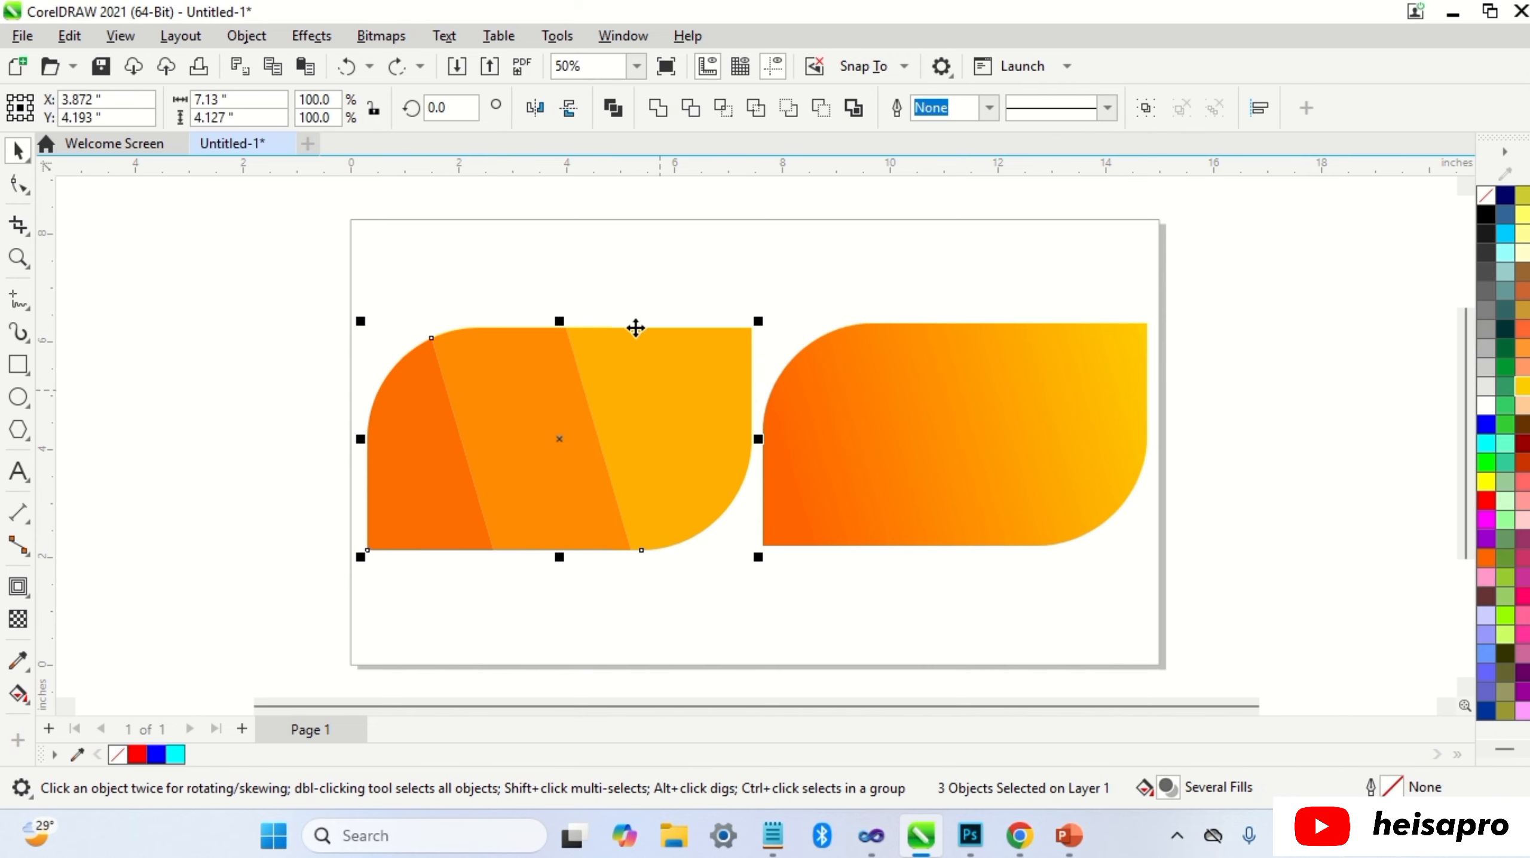
{"action": "left_click", "coordinate": [658, 113]}
{"action": "left_click", "coordinate": [1487, 500]}
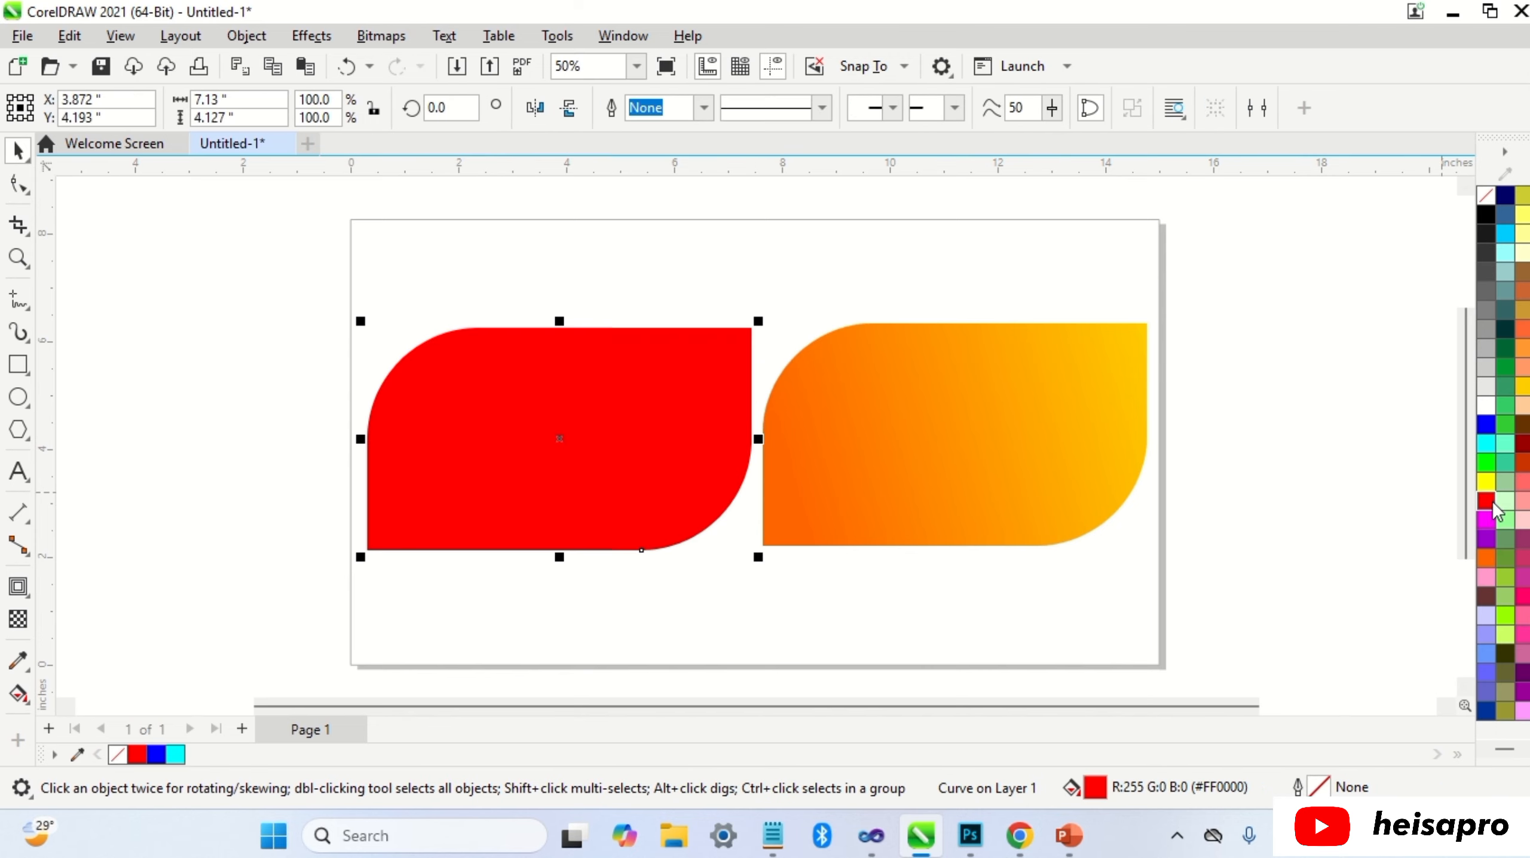
{"action": "left_click", "coordinate": [1487, 425]}
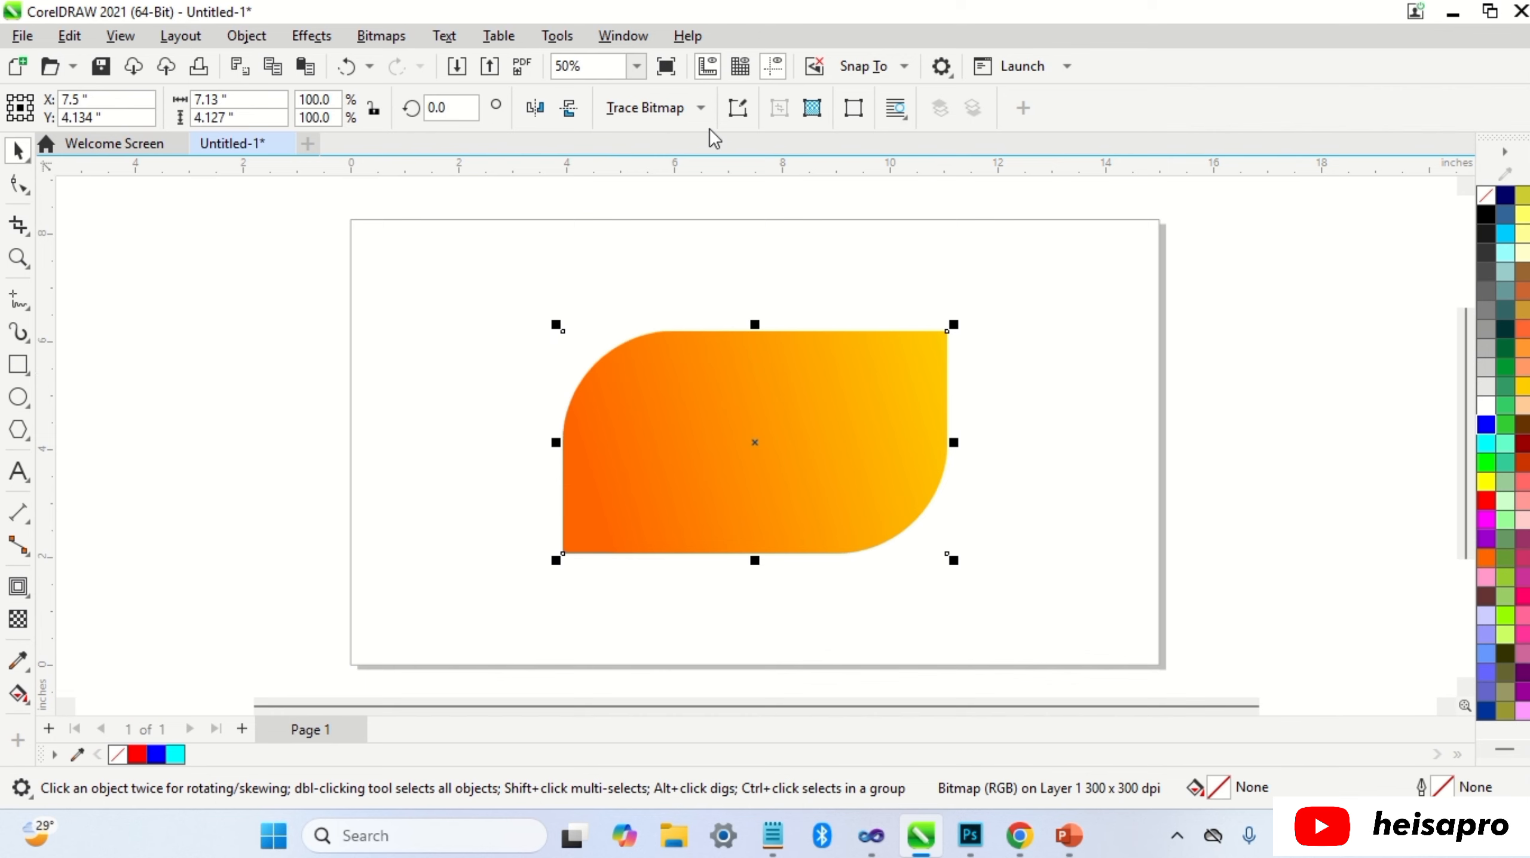
Start a Detailed Logo outline trace of the gradient bitmap and switch its image type to Clipart
{"action": "left_click", "coordinate": [701, 114]}
{"action": "mouse_move", "coordinate": [706, 194]}
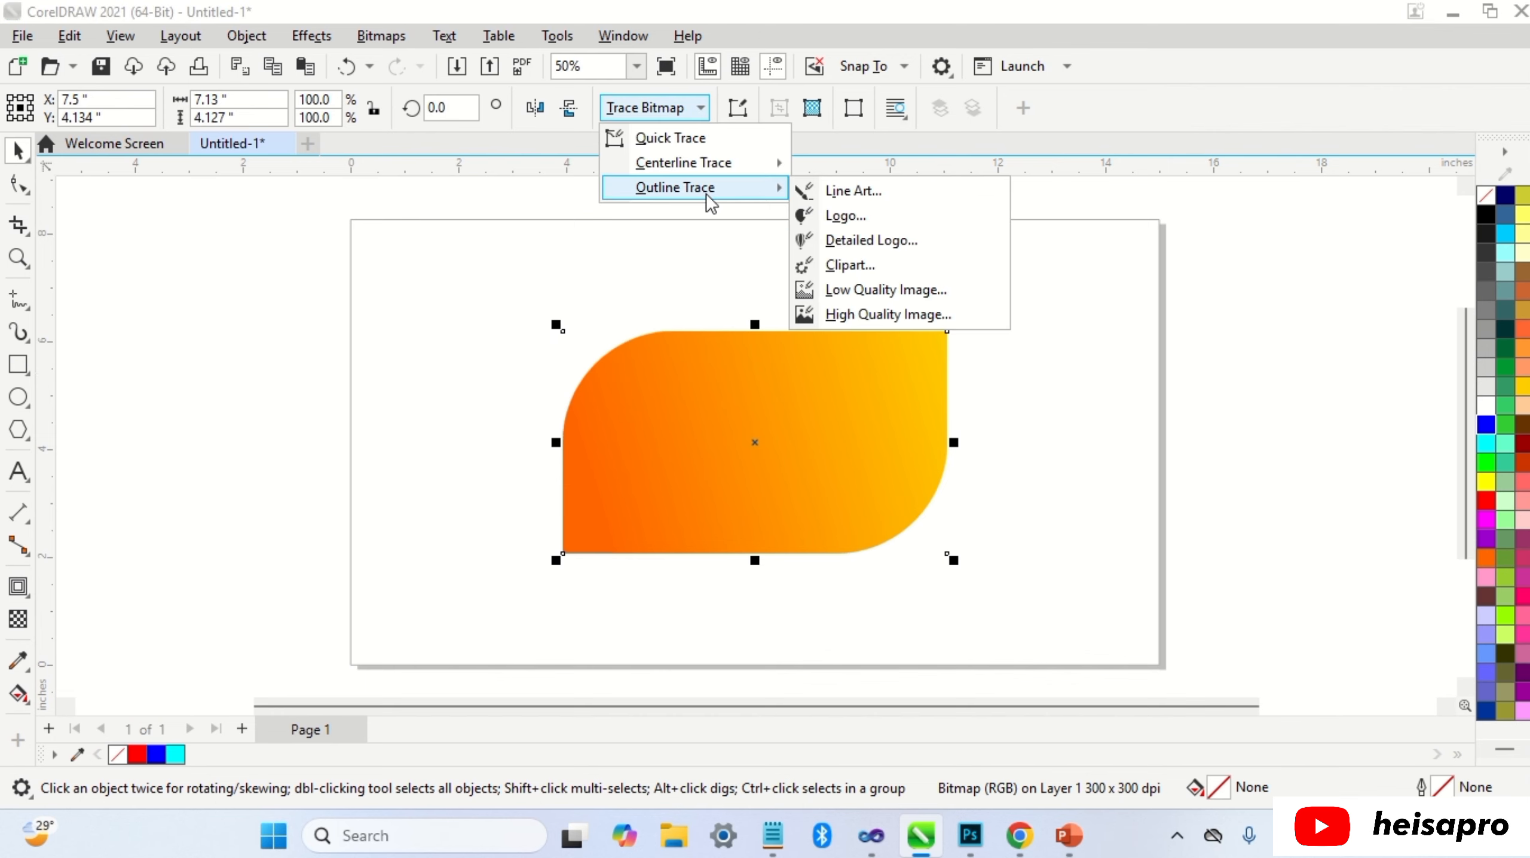
{"action": "left_click", "coordinate": [871, 241]}
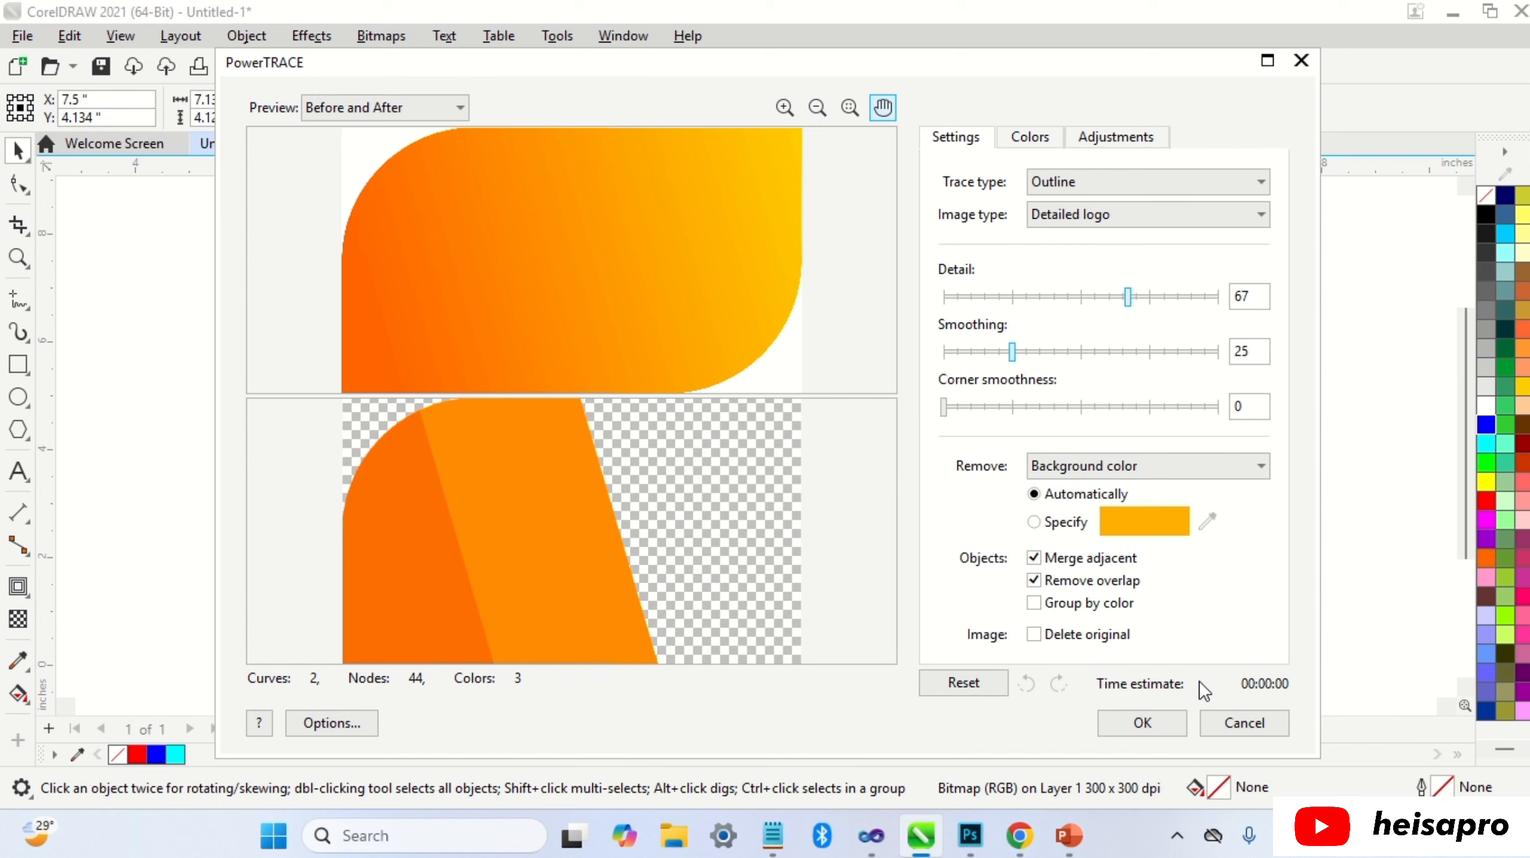
{"action": "left_click", "coordinate": [1097, 214]}
{"action": "left_click", "coordinate": [1060, 292]}
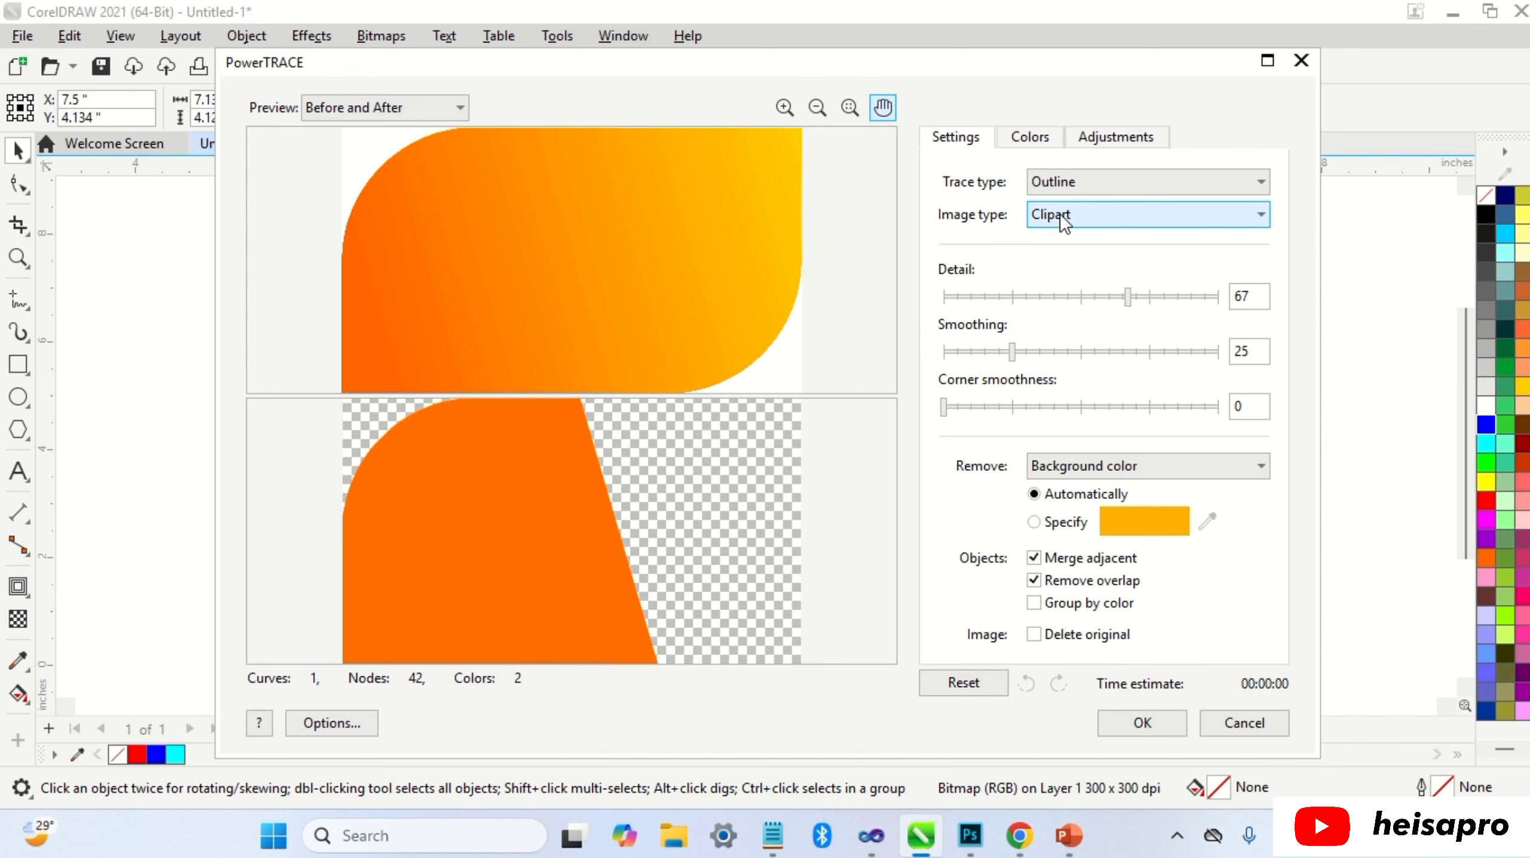
Apply the Clipart trace with background color removal set to Specify, and separate the traced result from the original bitmap
{"action": "left_click", "coordinate": [1034, 522]}
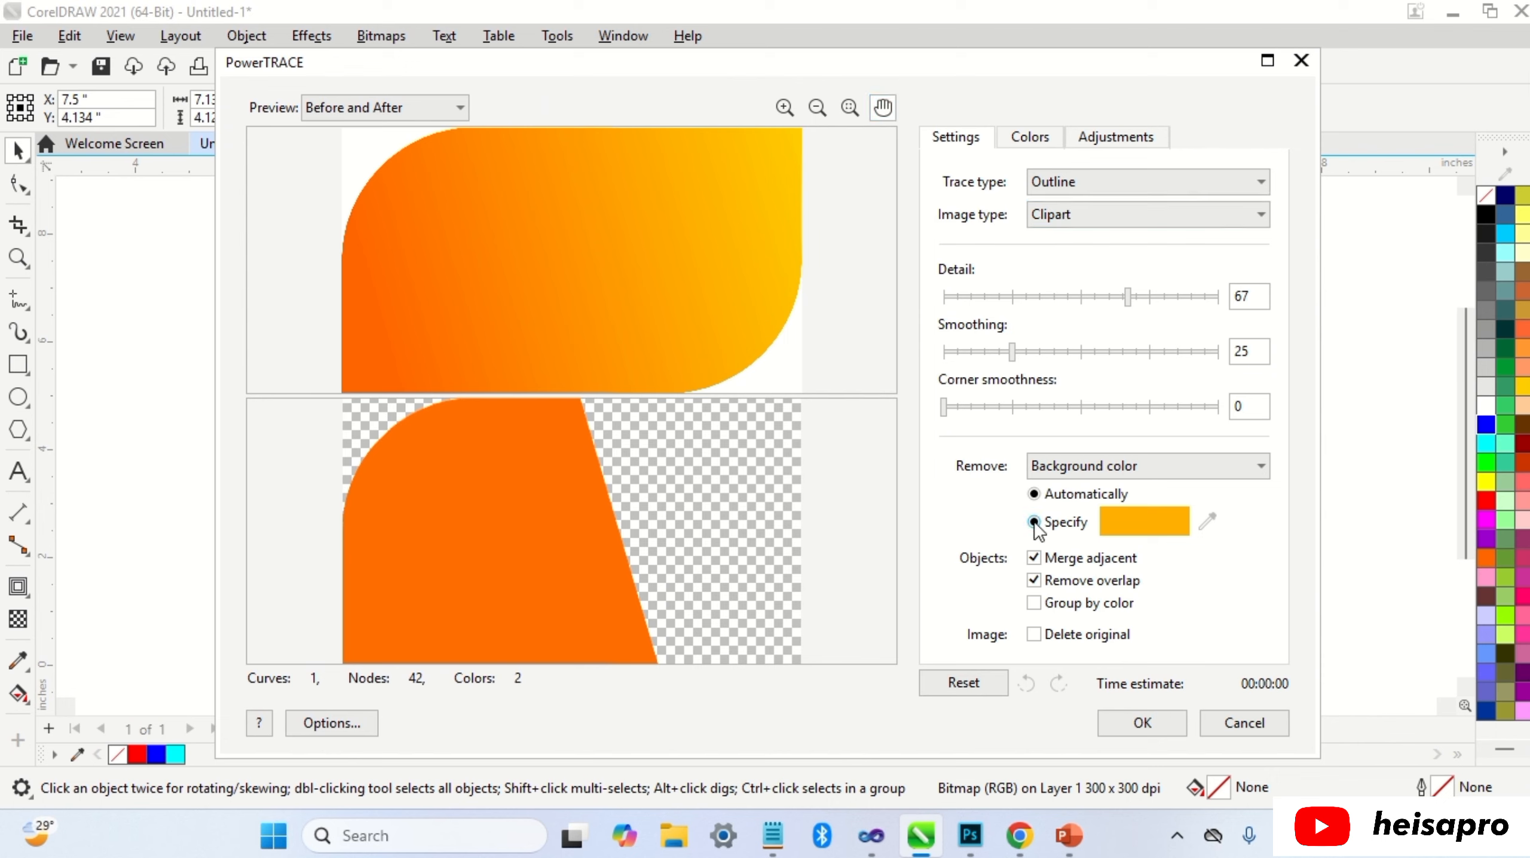
{"action": "left_click", "coordinate": [1113, 711]}
{"action": "left_click_drag", "start_coordinate": [768, 441], "coordinate": [596, 443]}
{"action": "left_click_drag", "start_coordinate": [879, 442], "coordinate": [1080, 441]}
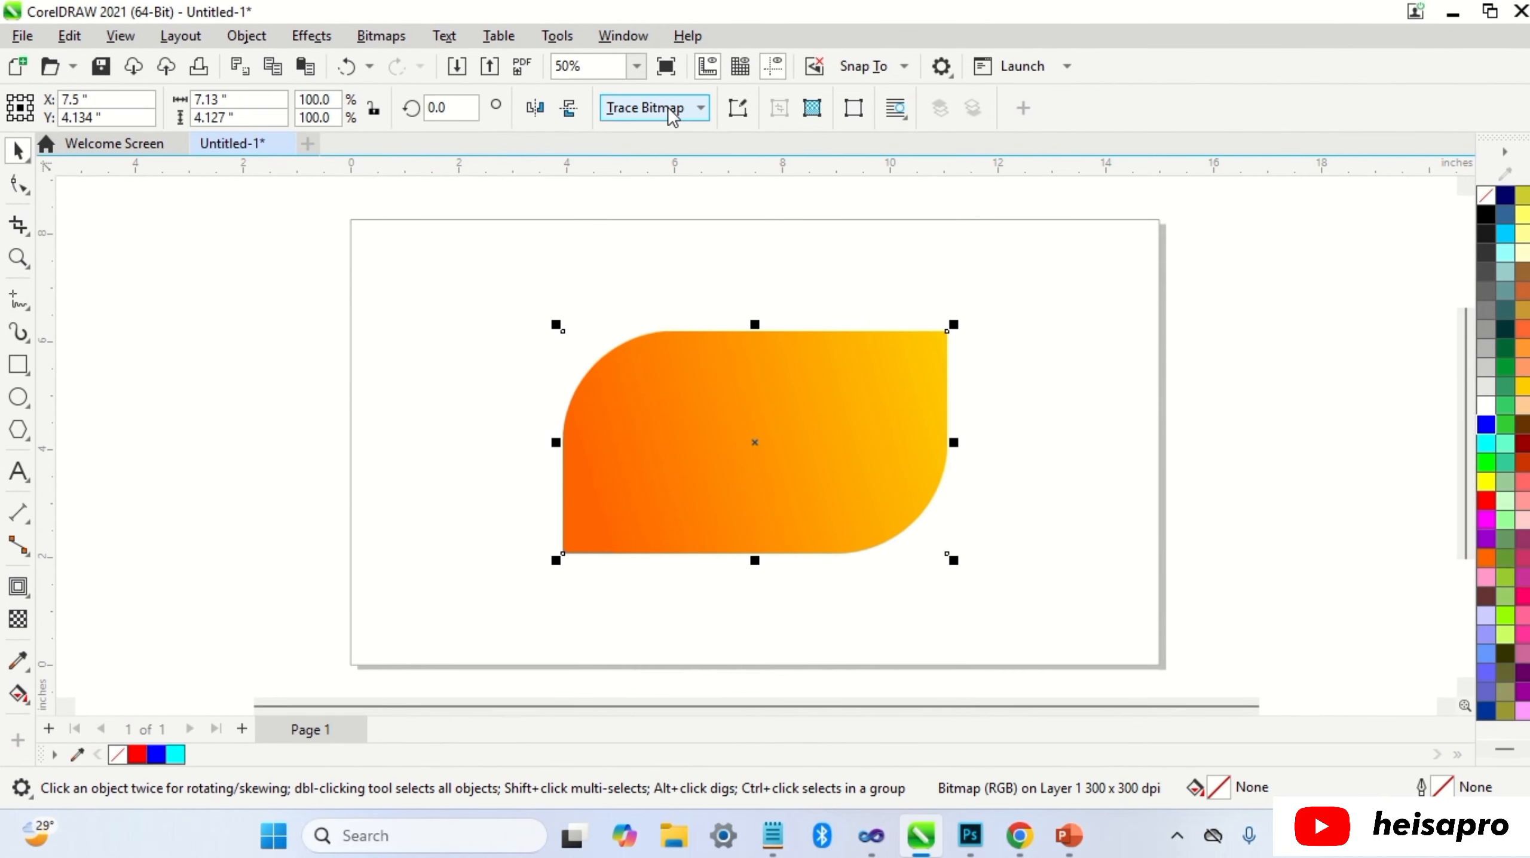
Start a Low Quality Image outline trace of the orange-to-yellow gradient bitmap
{"action": "left_click", "coordinate": [697, 108]}
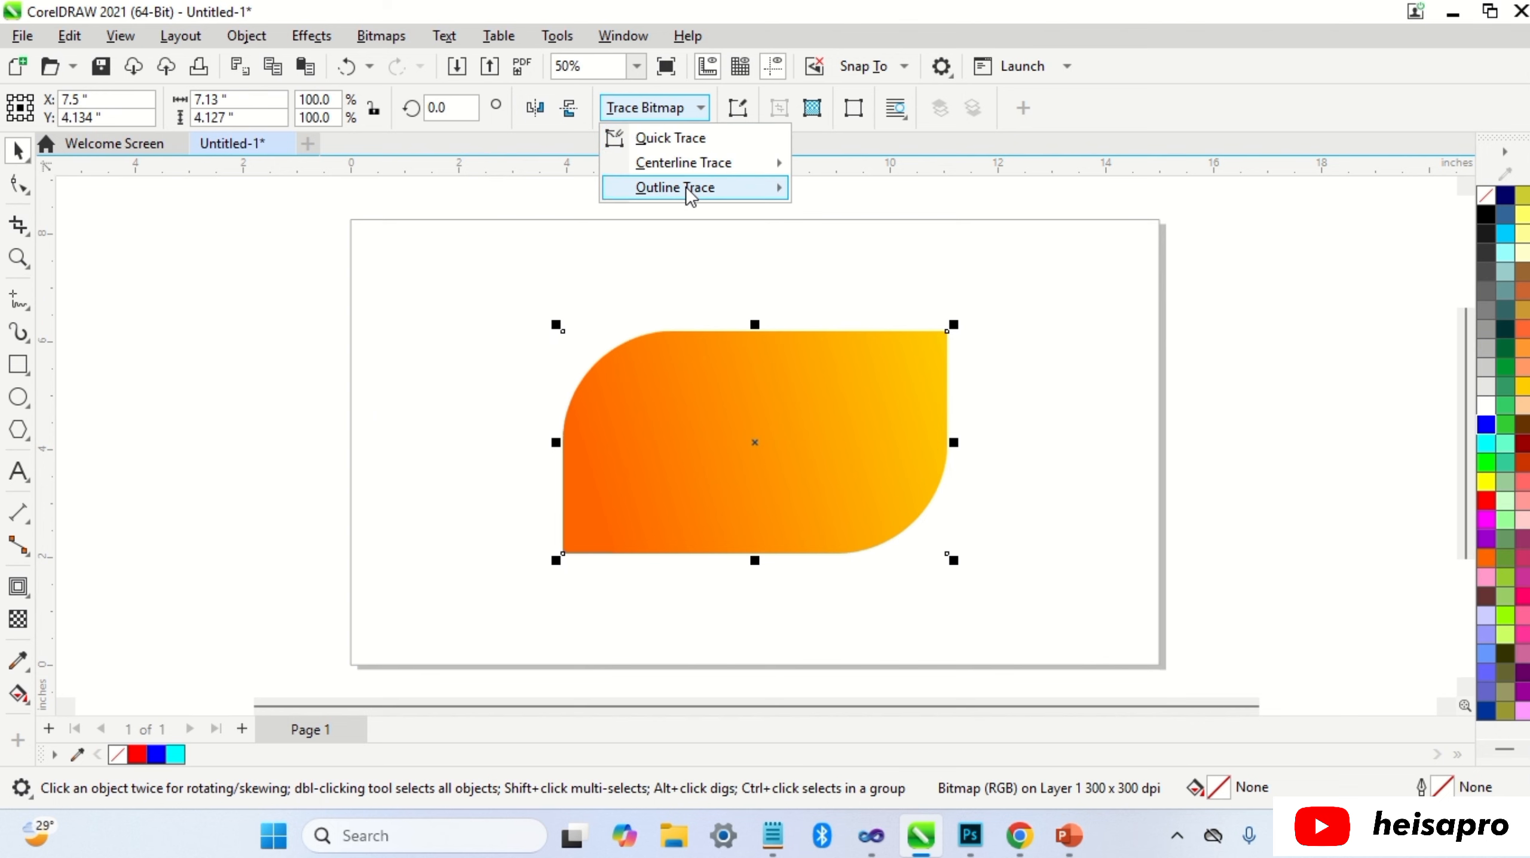
{"action": "mouse_move", "coordinate": [691, 193]}
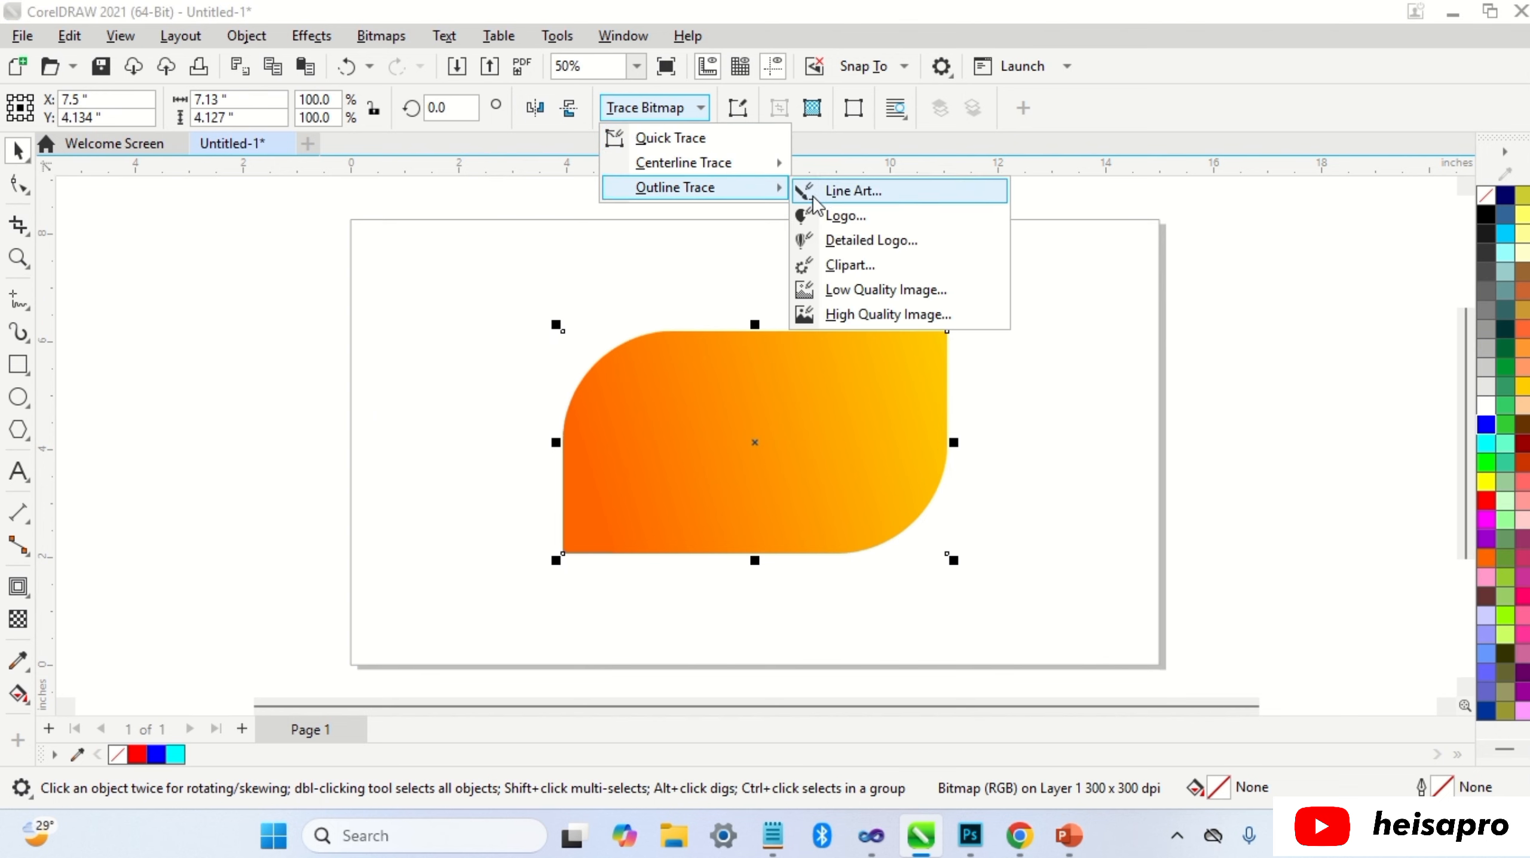
{"action": "left_click", "coordinate": [860, 290]}
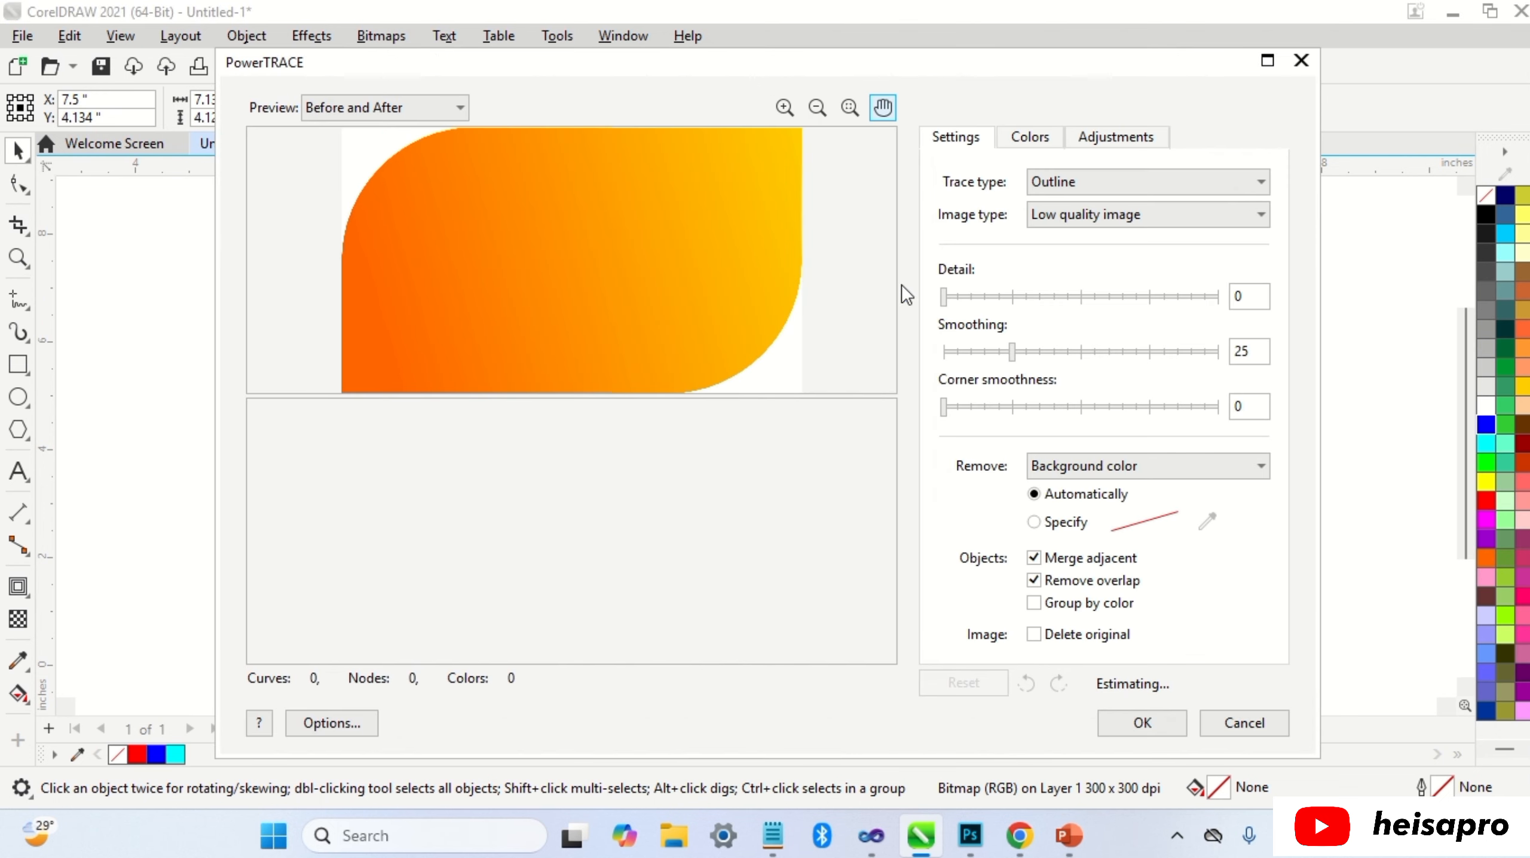